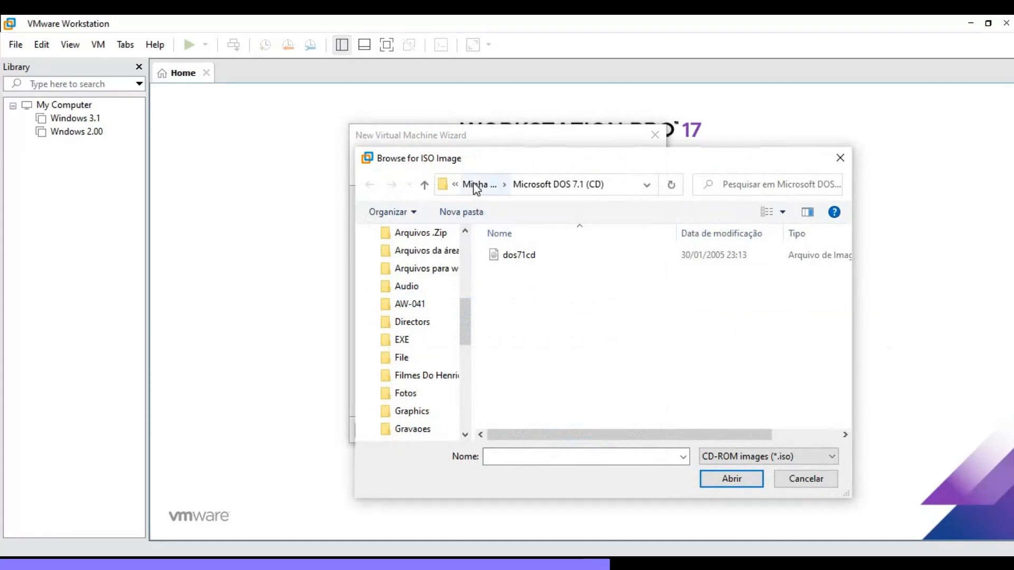
Step: Choose dos71cd from the Microsoft DOS 7.1 (CD) folder as the installer disc image and continue the wizard
click(475, 184)
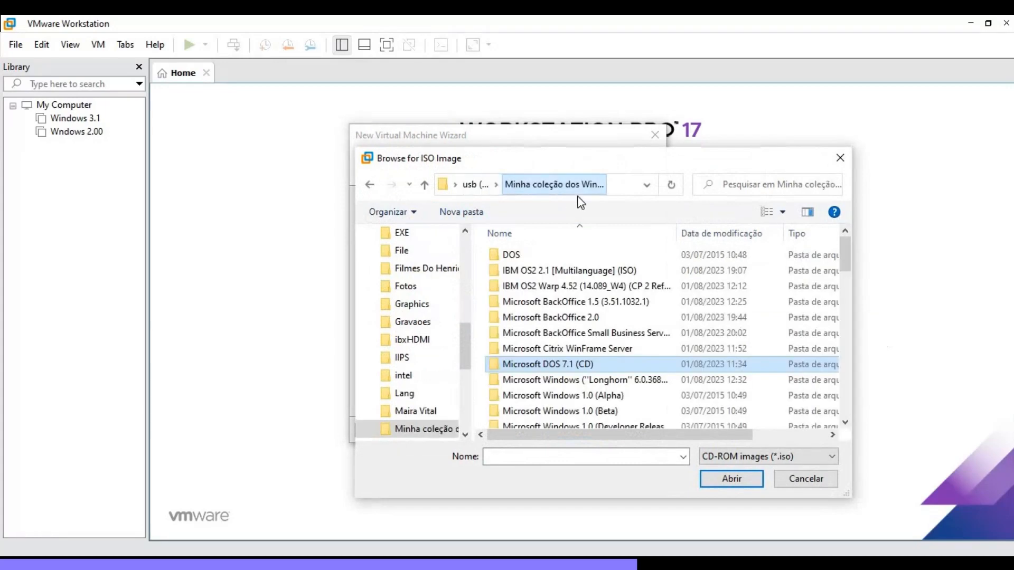
double_click(546, 364)
click(530, 264)
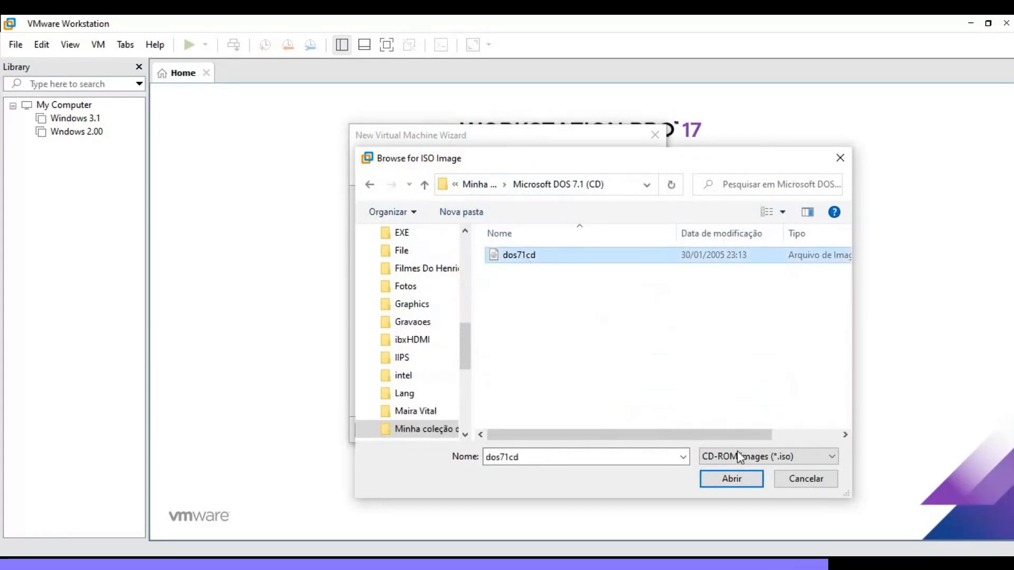
click(724, 484)
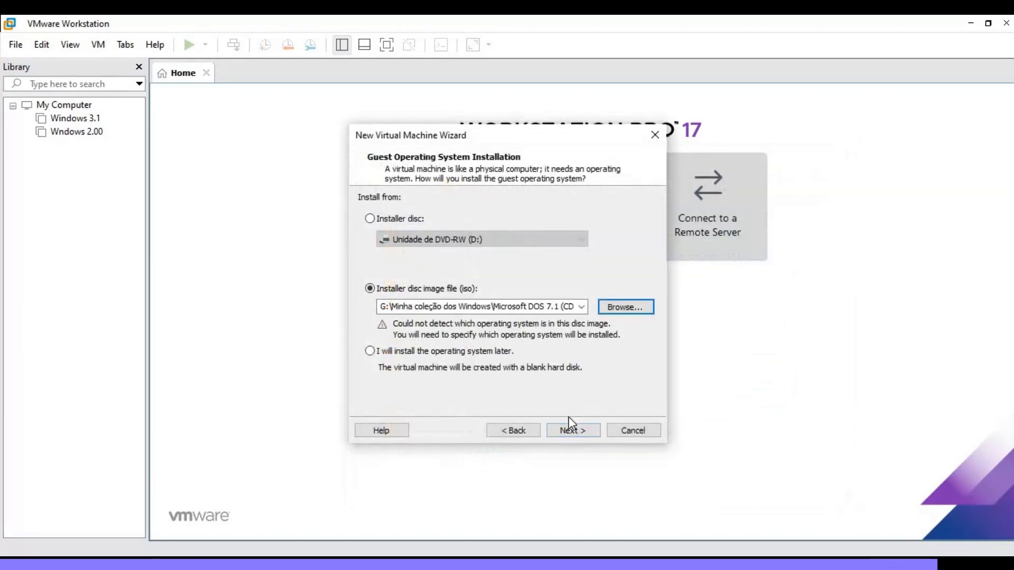
click(573, 429)
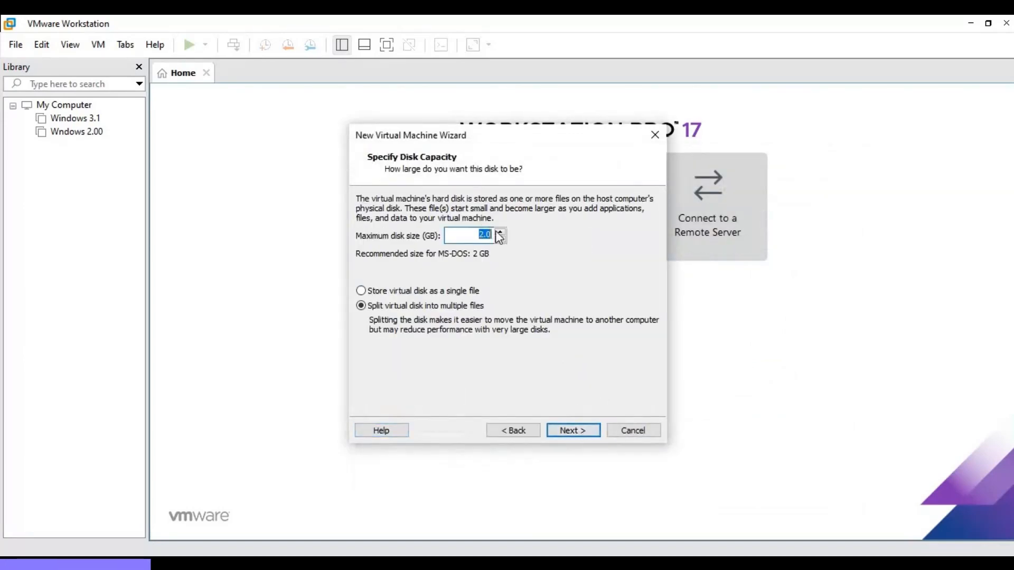
Step: Set the new virtual machine's maximum disk size to 8 GB
click(500, 233)
click(501, 232)
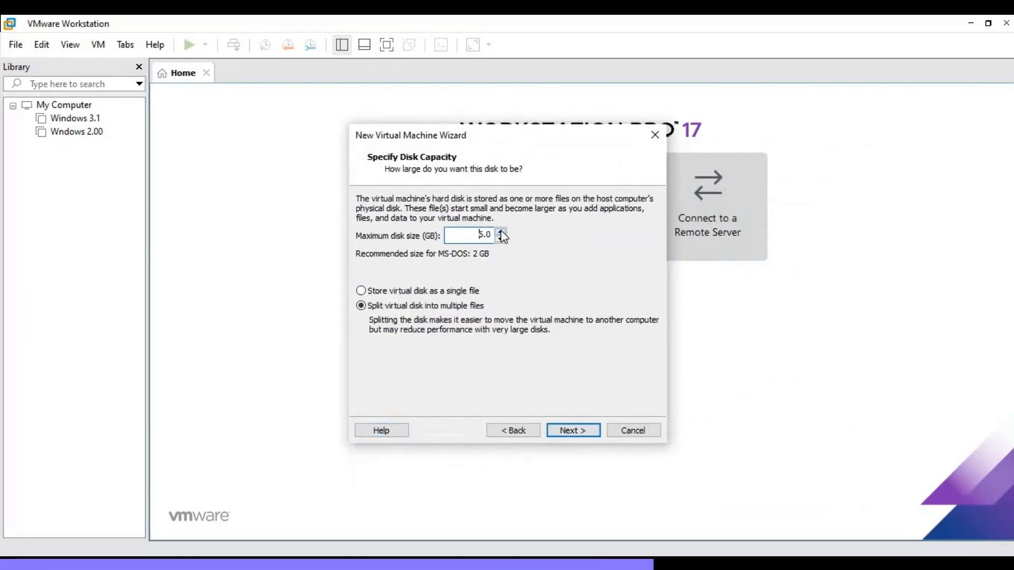
click(501, 232)
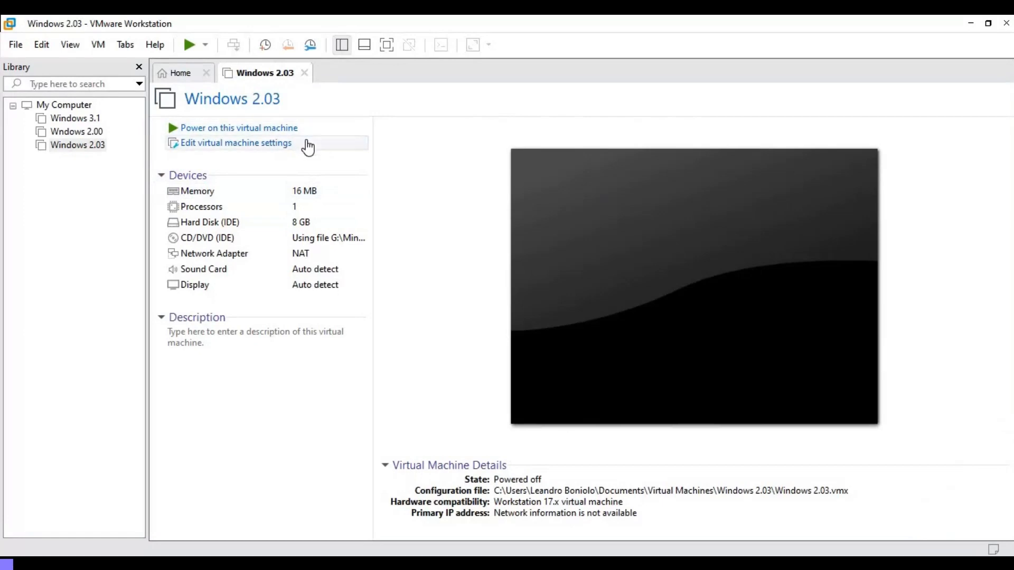
Step: Add a floppy drive to the Windows 2.03 virtual machine and save its settings
click(309, 147)
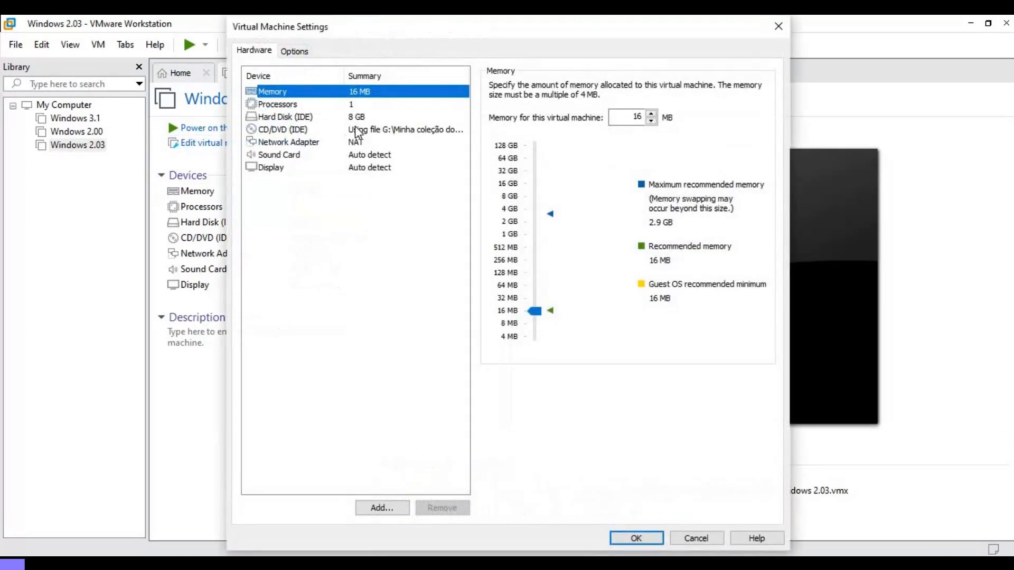
click(384, 508)
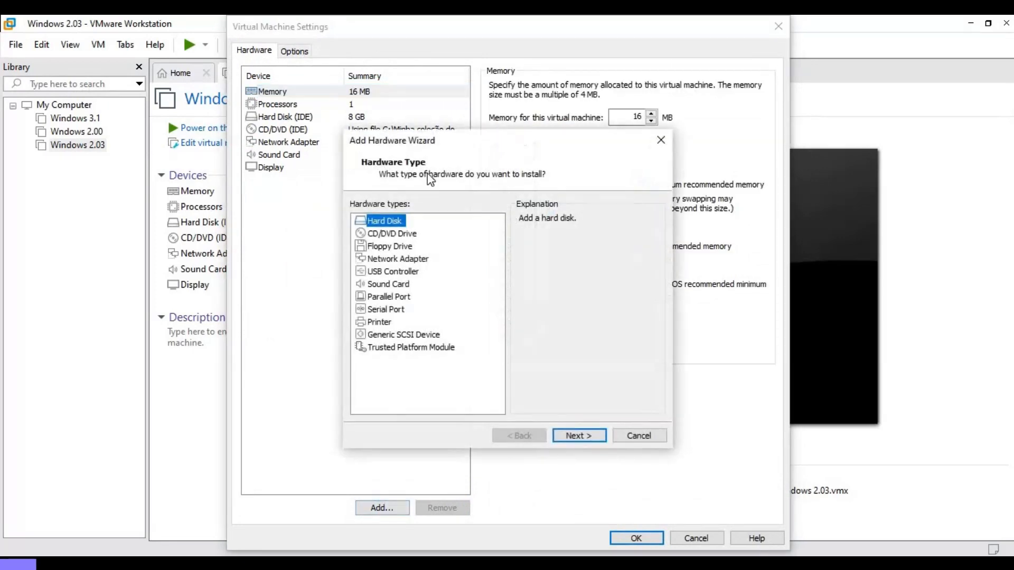
click(404, 247)
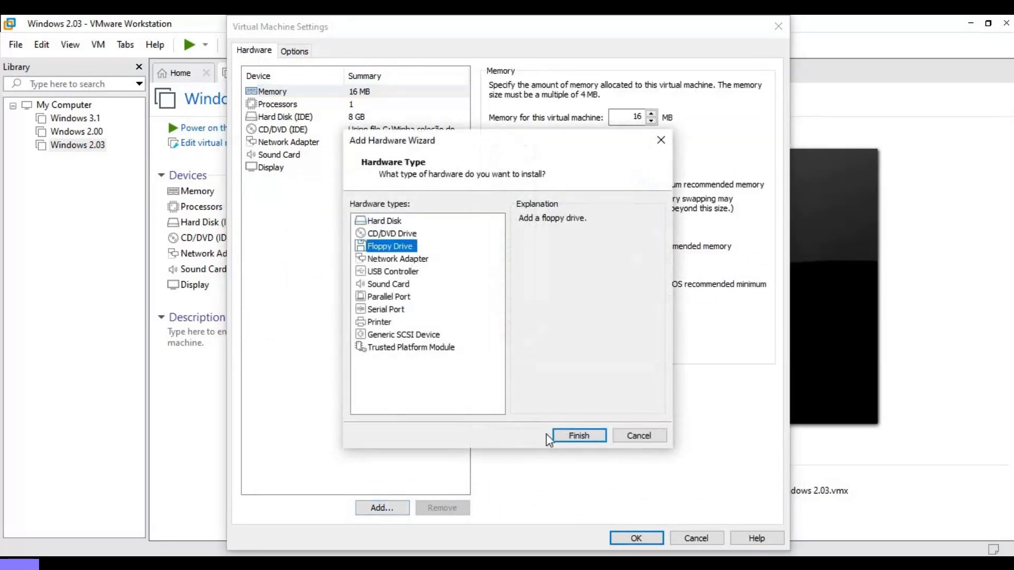
click(590, 437)
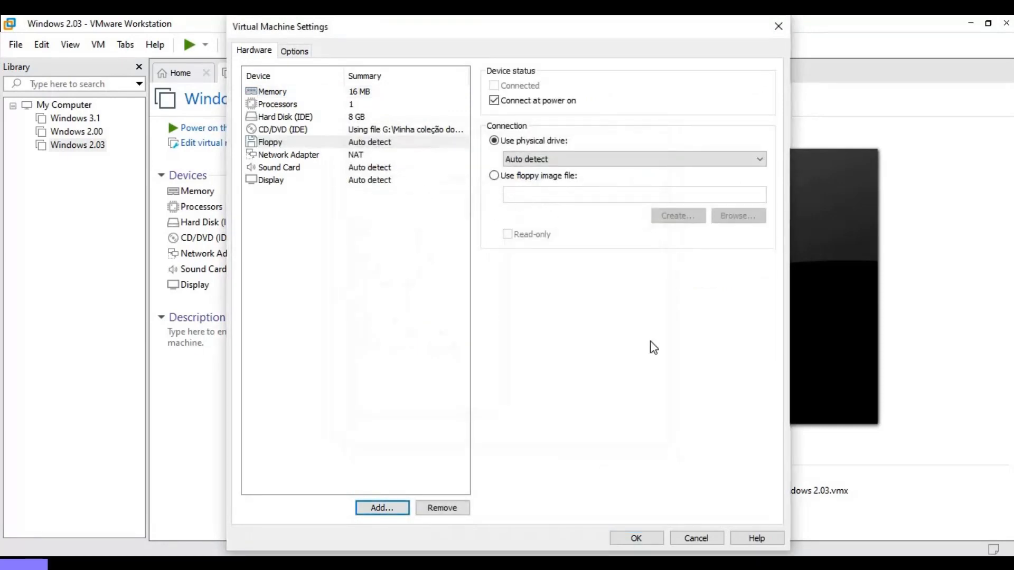
click(649, 539)
Step: Set the virtual machine's memory to 1 GB (1024 MB) and save the settings
click(297, 197)
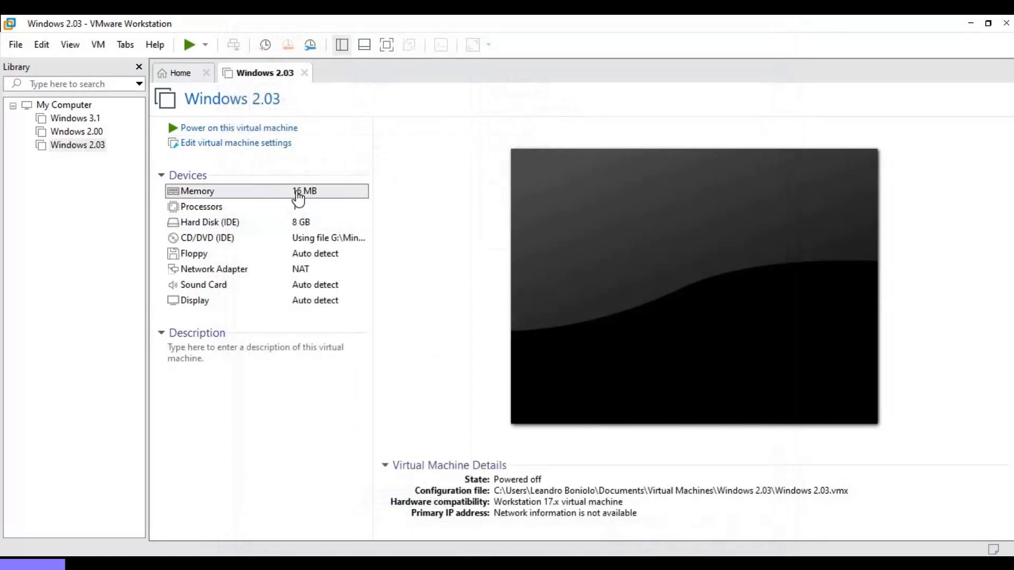
double_click(299, 194)
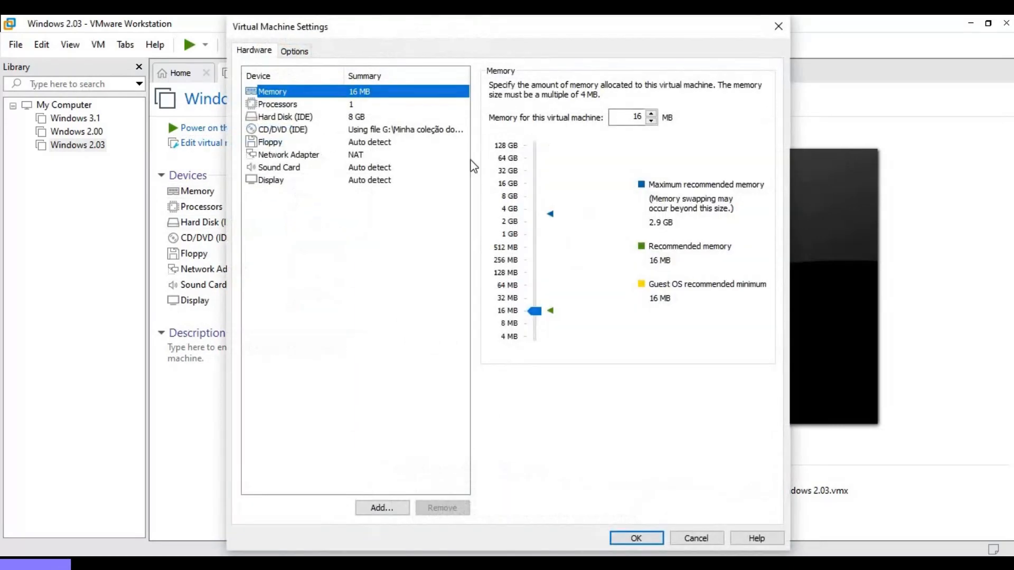
click(511, 236)
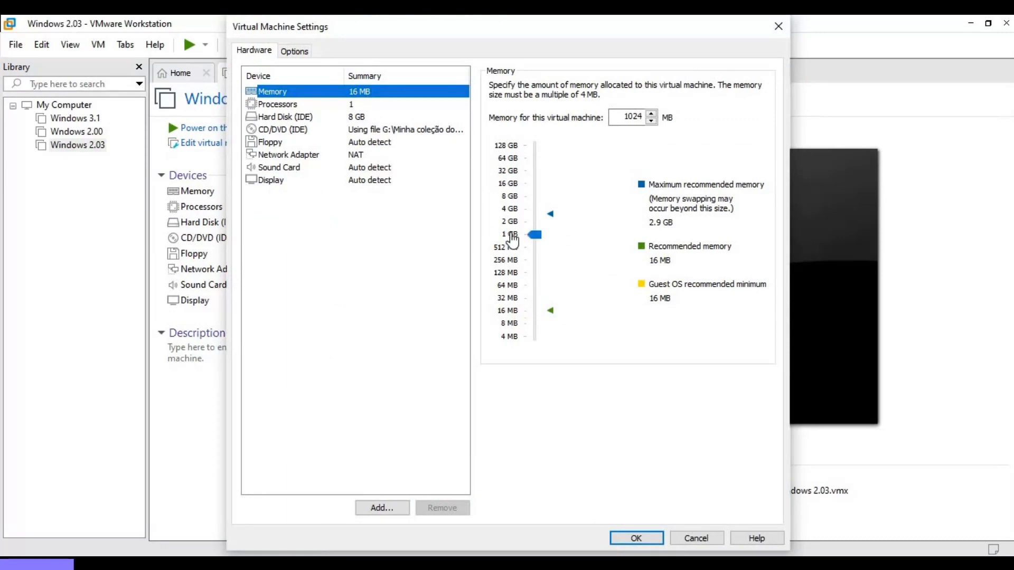
click(634, 538)
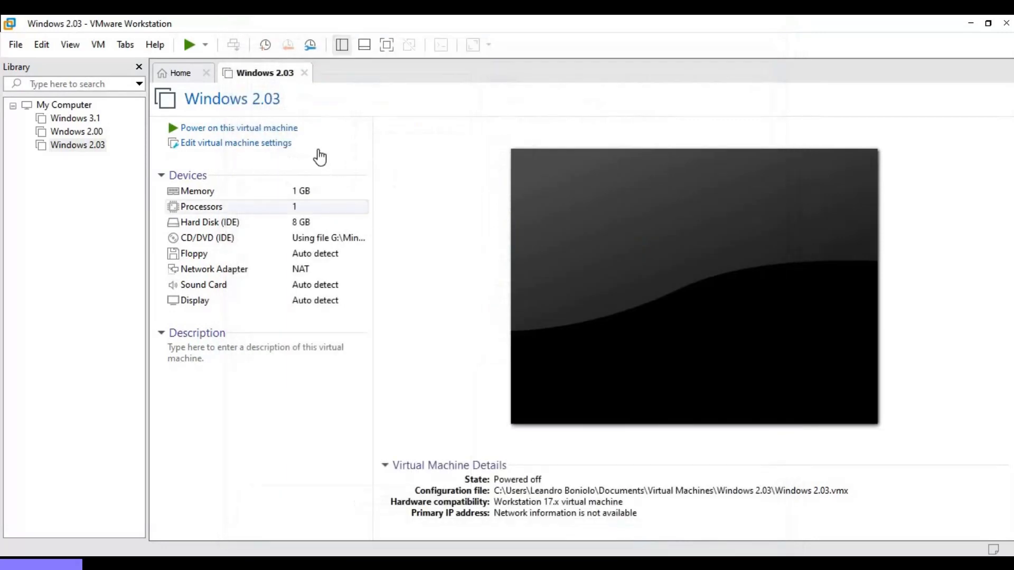
Step: Power on the virtual machine, agreeing to connect the floppy device at every power-on, and start the MS-DOS 7.10 installation
click(303, 132)
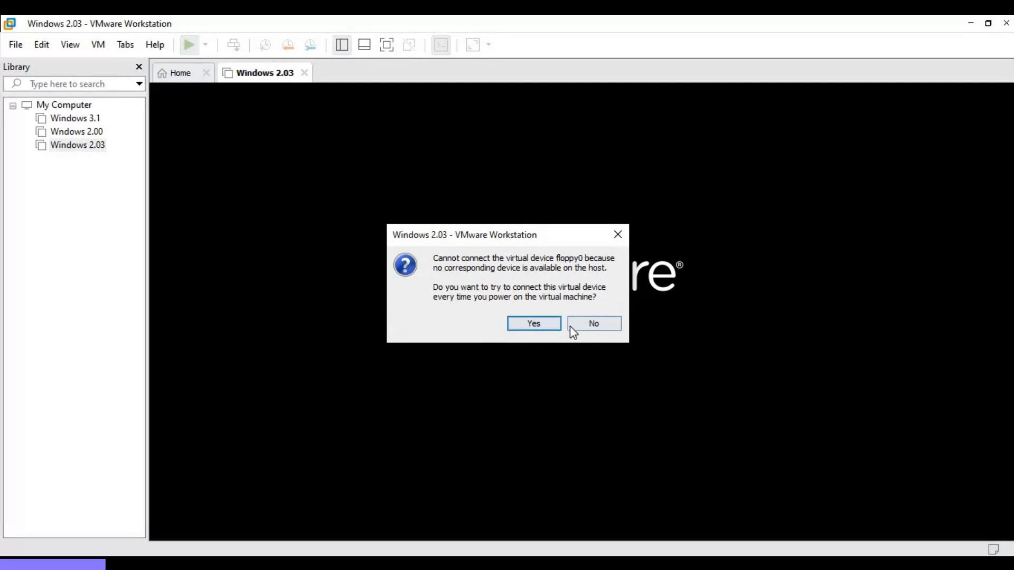
click(521, 322)
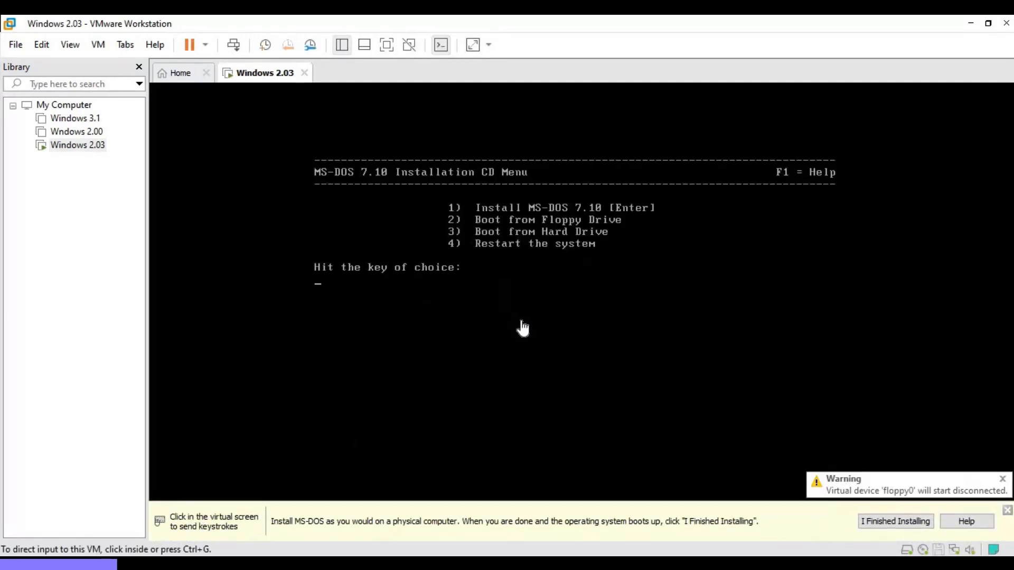
click(521, 323)
key(Return)
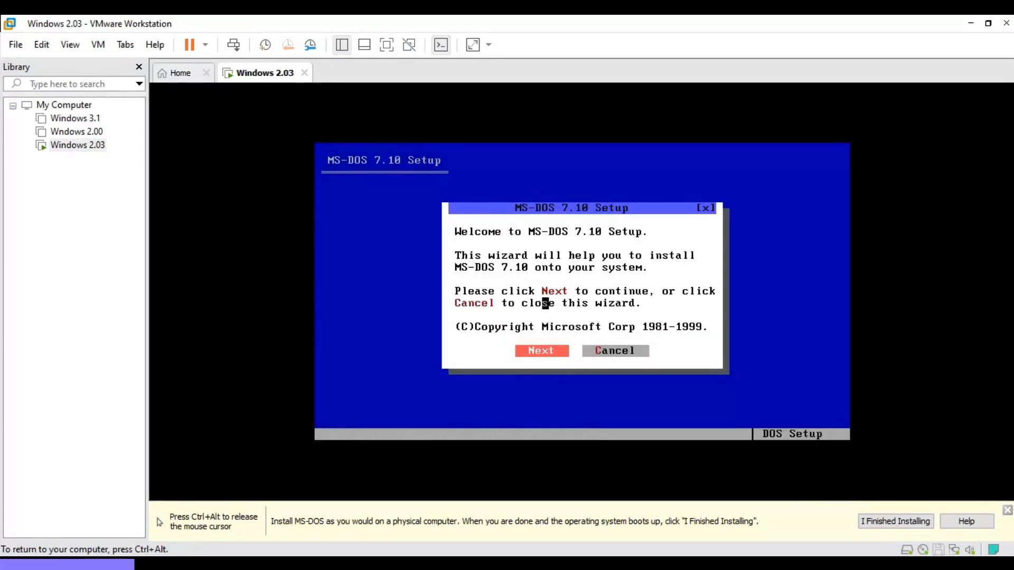
Step: Agree to the MS-DOS 7.10 licence, run the hard drive partition check and reboot the virtual machine
key(Return)
key(Return)
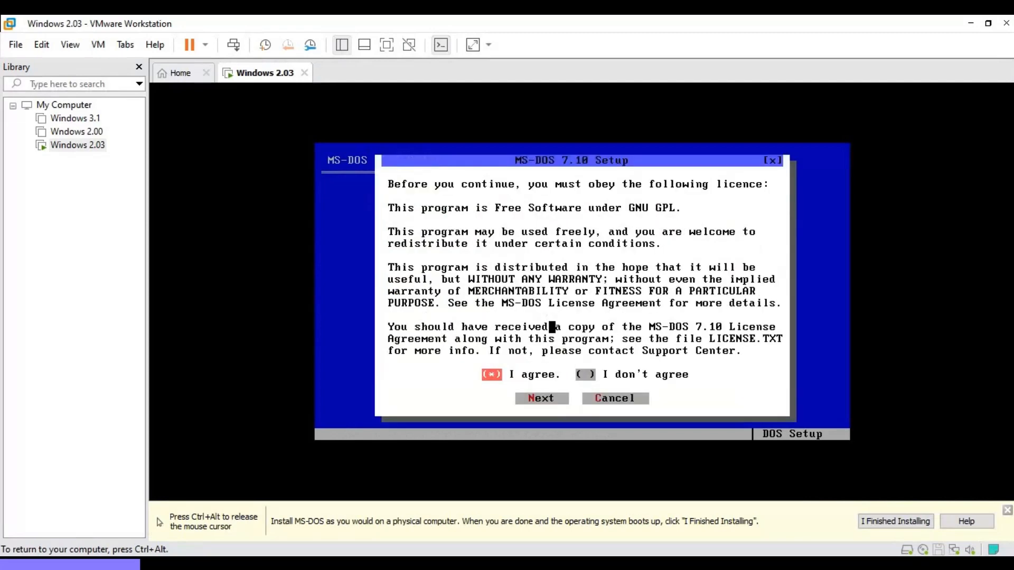
key(Return)
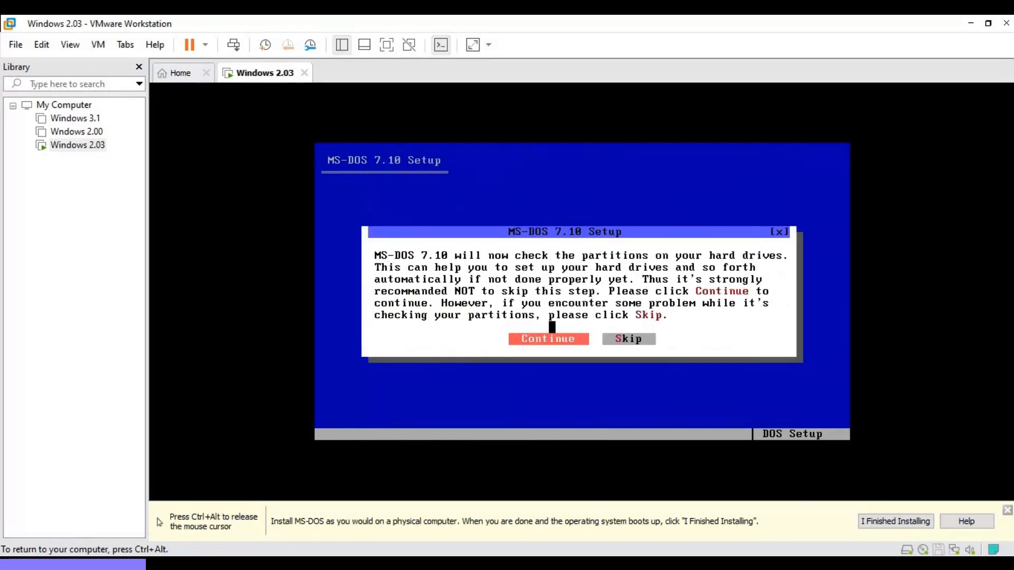
key(Return)
click(552, 327)
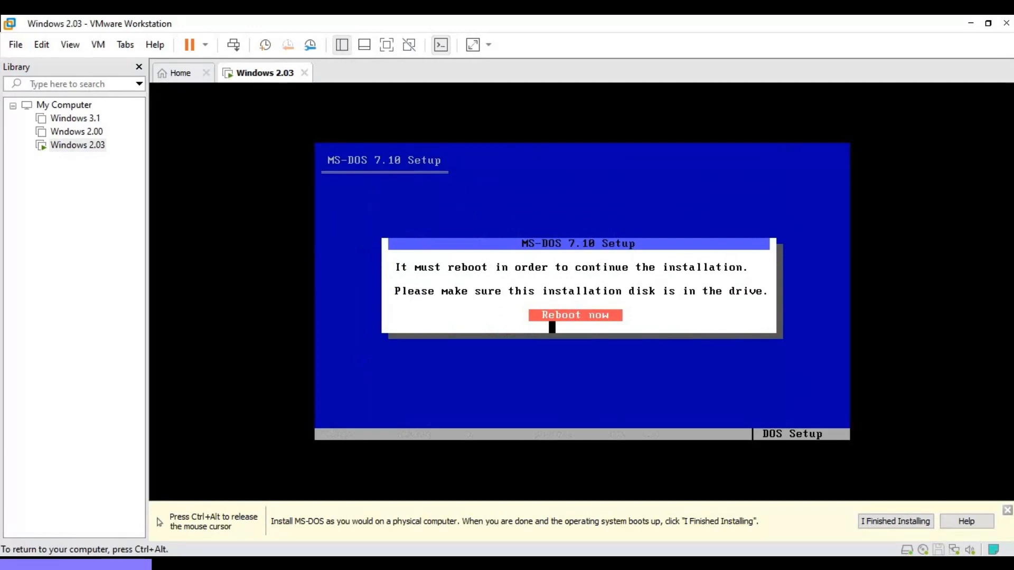
key(Return)
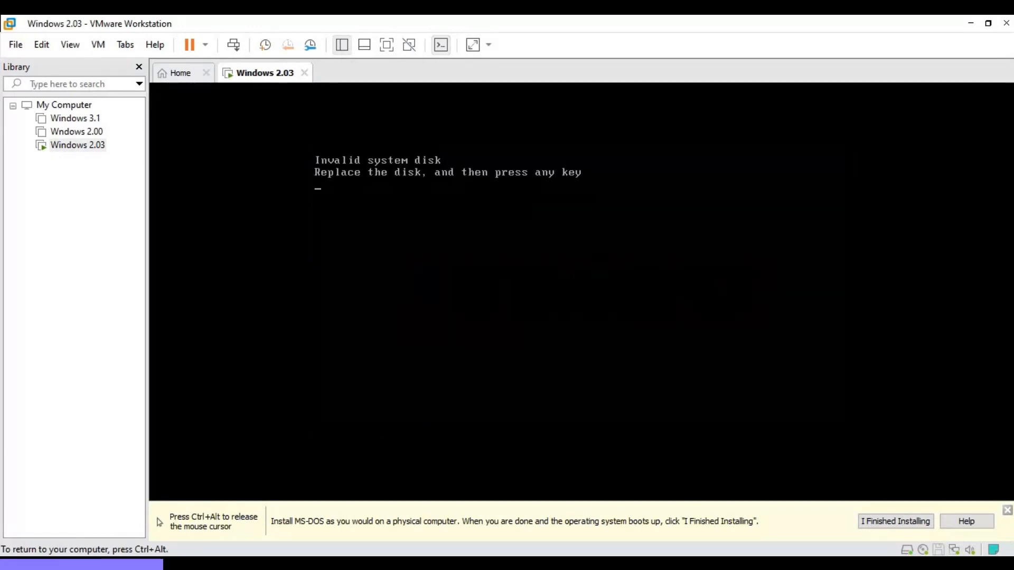
Step: Restart the virtual machine and boot it from the CD-ROM Drive through the Boot Menu
key(Return)
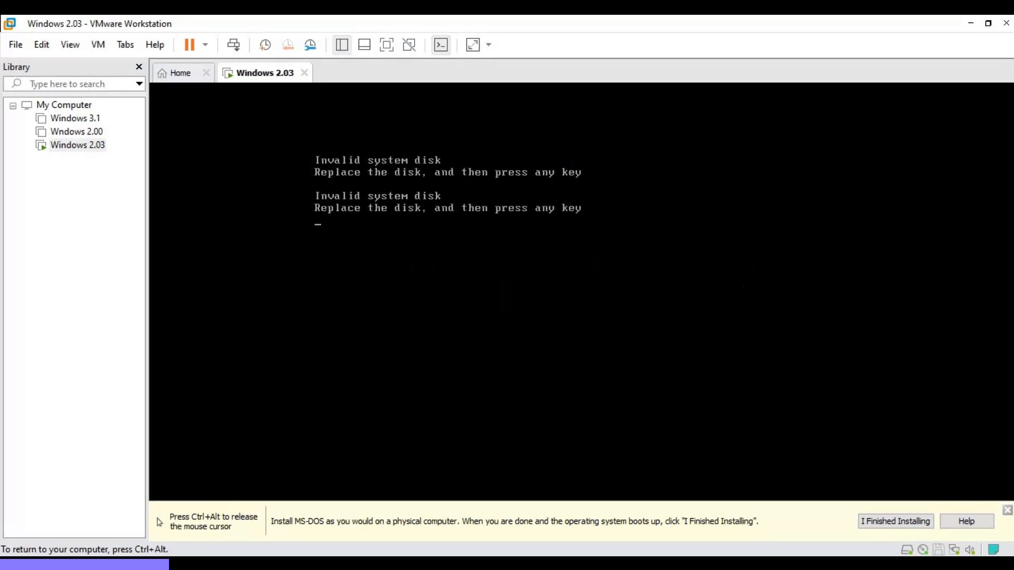
key(ctrl+alt+Insert)
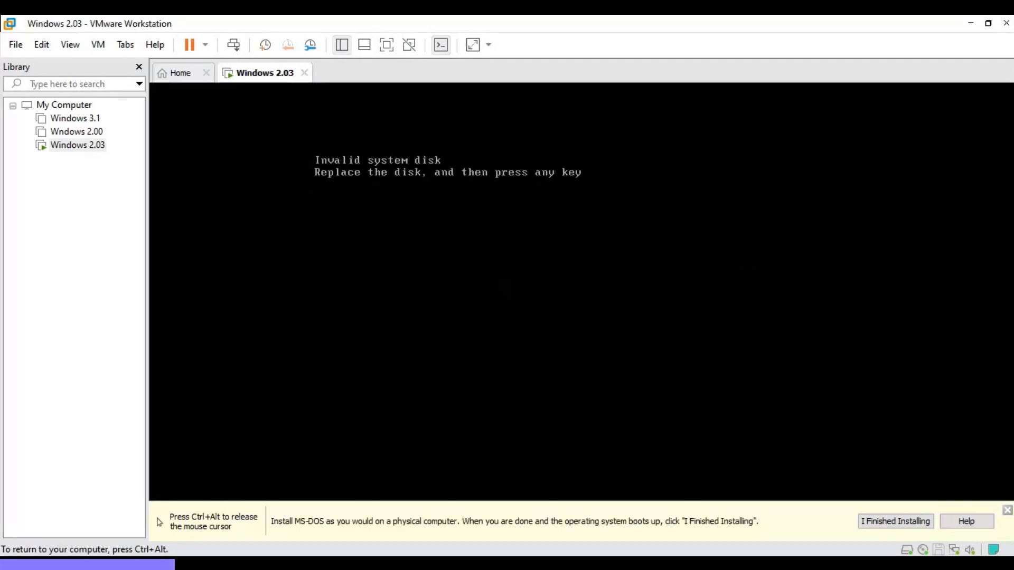
key(Return)
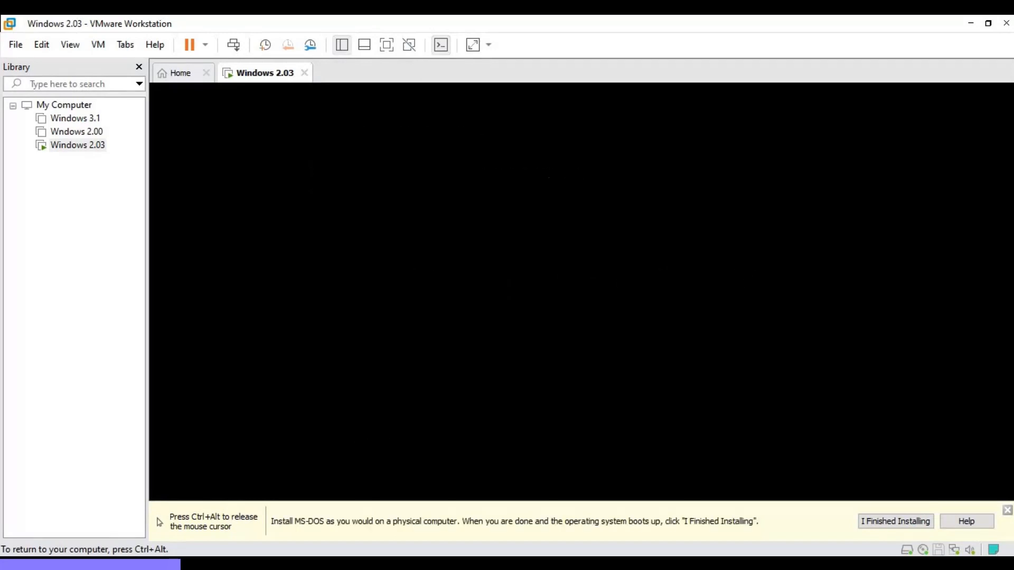
key(Escape)
key(Down)
key(Down)
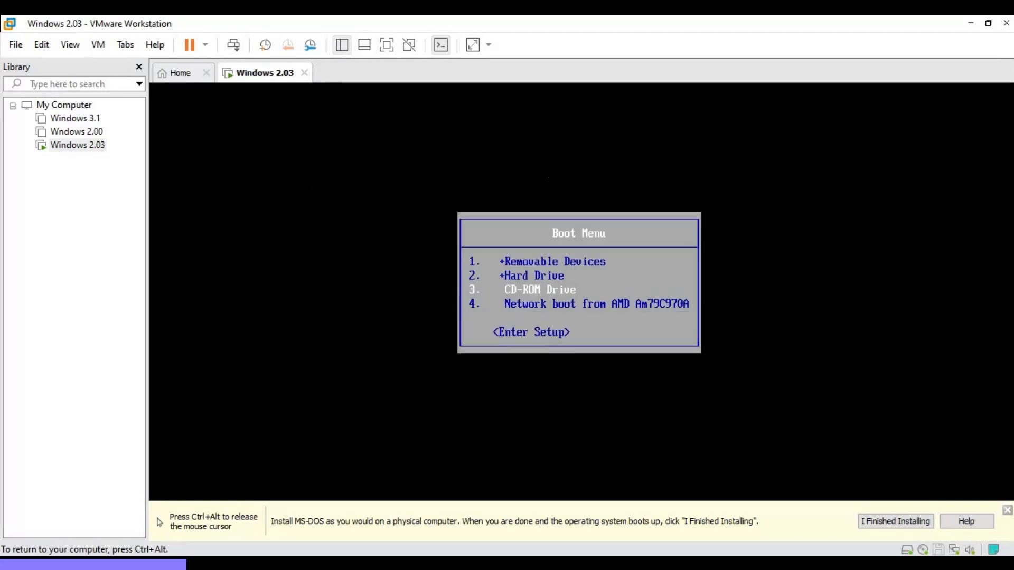
key(Return)
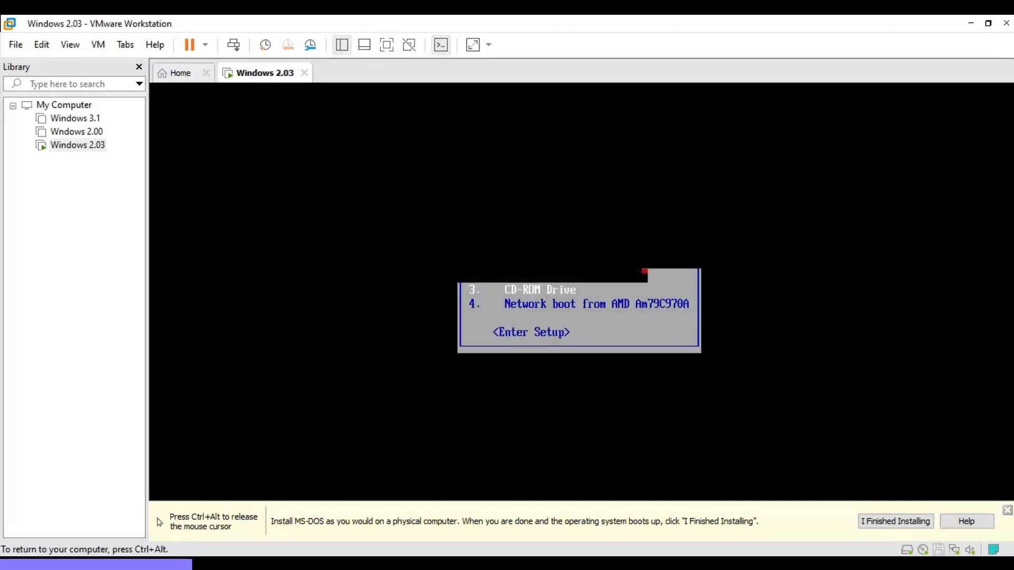
Step: Launch the MS-DOS 7.10 setup from the CD again, agree to the licence and continue with the partition check
key(Return)
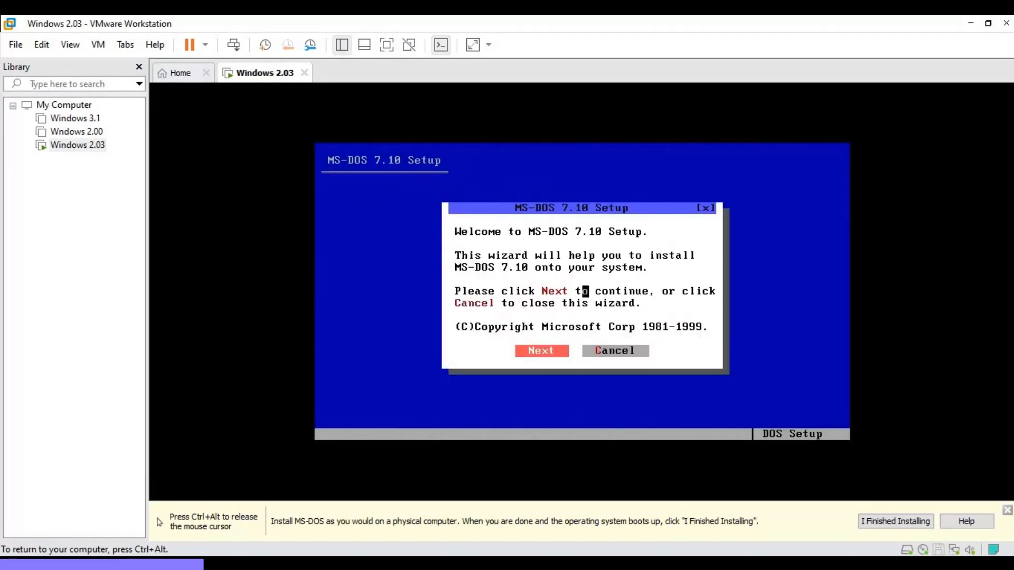
key(Return)
key(Return)
key(Tab)
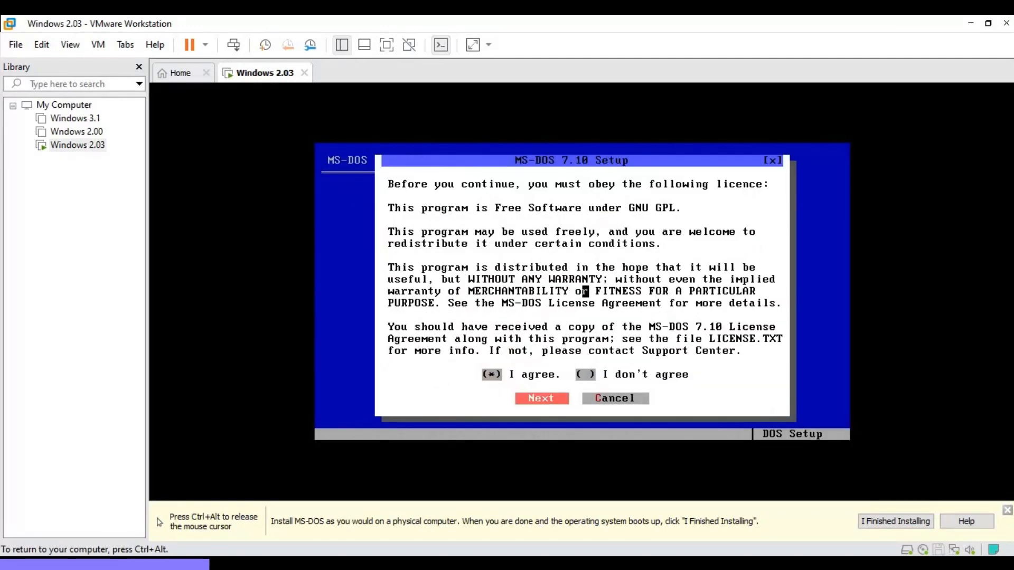
key(Return)
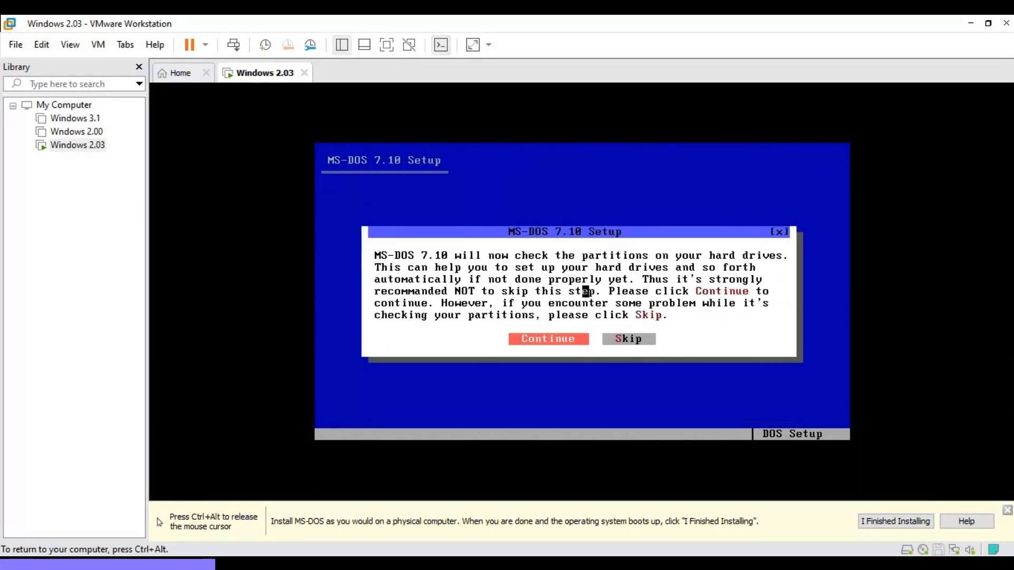
key(Return)
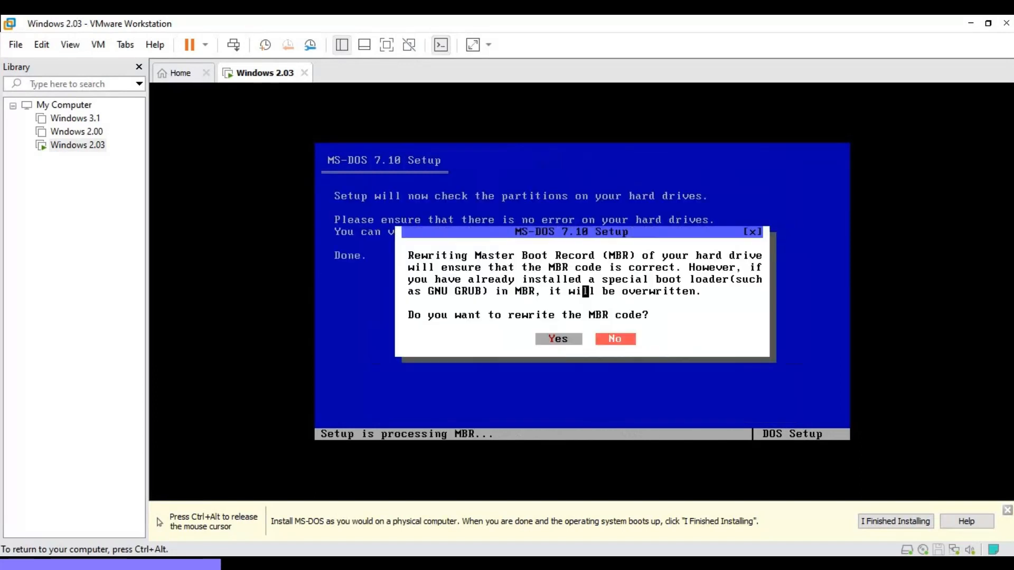
Step: Rewrite the MBR code, accept C:\DOS71 as the installation path and create that directory
key(Left)
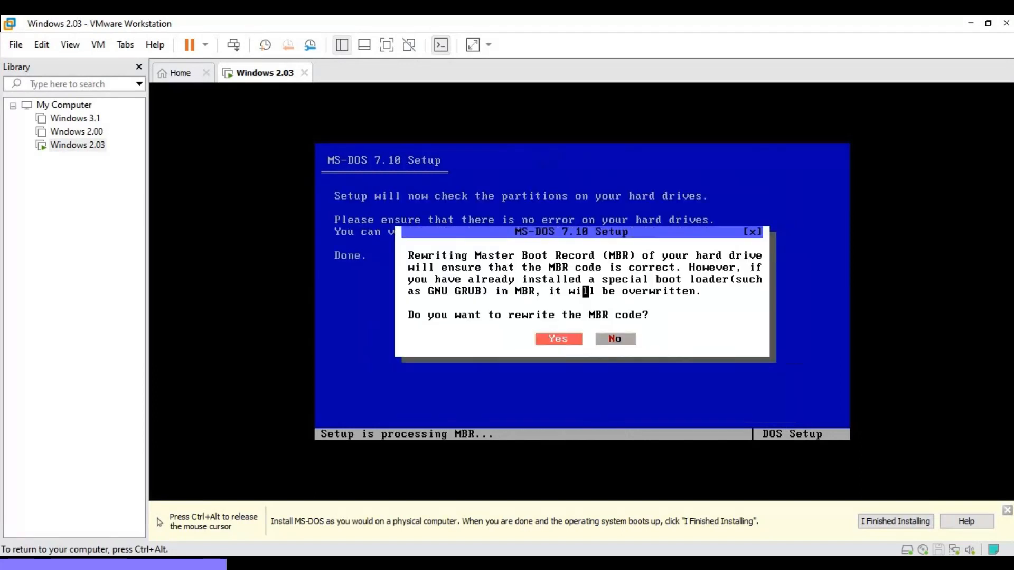
key(Return)
key(Tab)
key(Return)
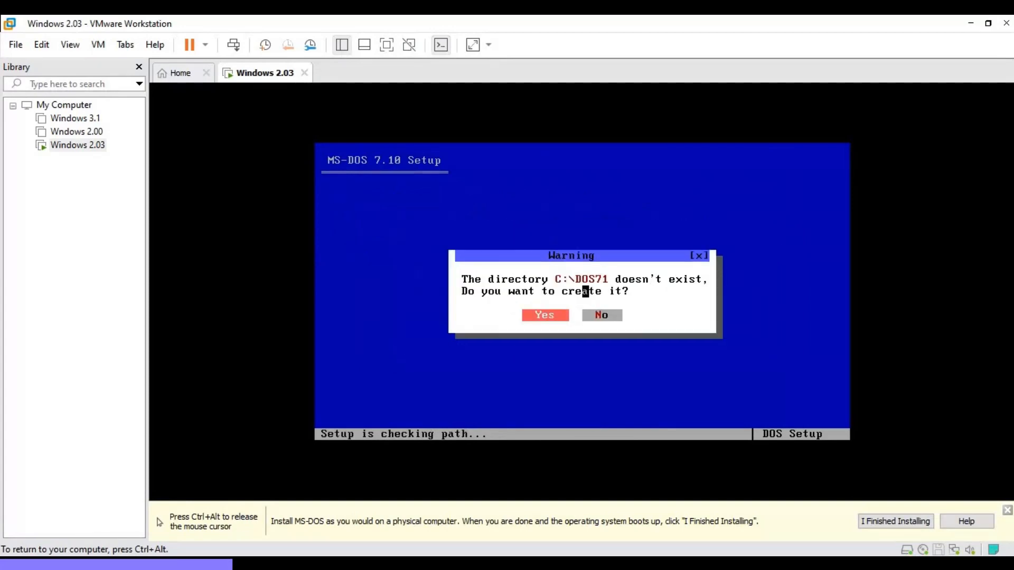
key(Return)
Step: Choose the Minimal DOS system installation type without Add-Ons and proceed to the installation summary
key(Down)
key(Down)
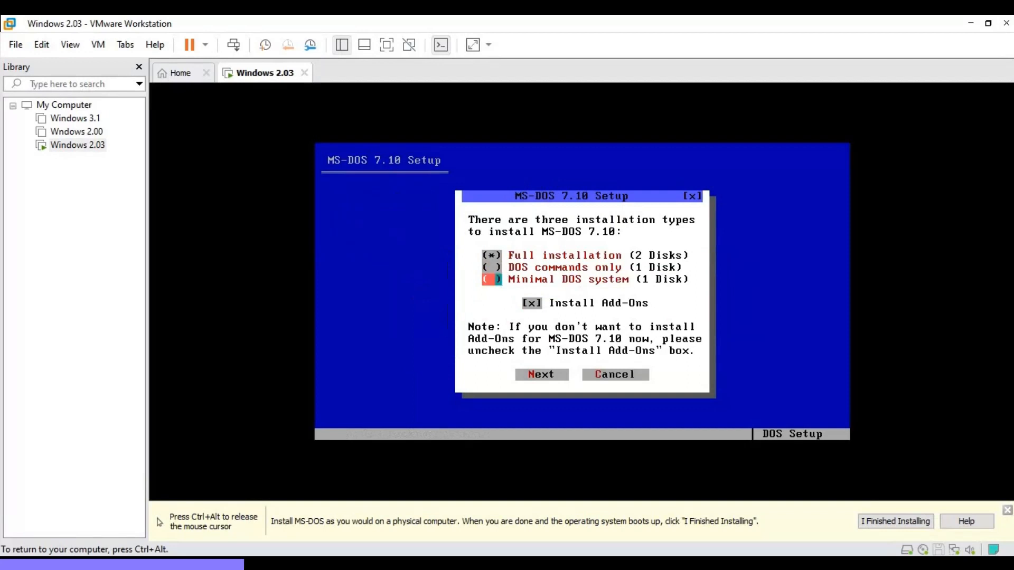
key(space)
key(Tab)
key(space)
key(Tab)
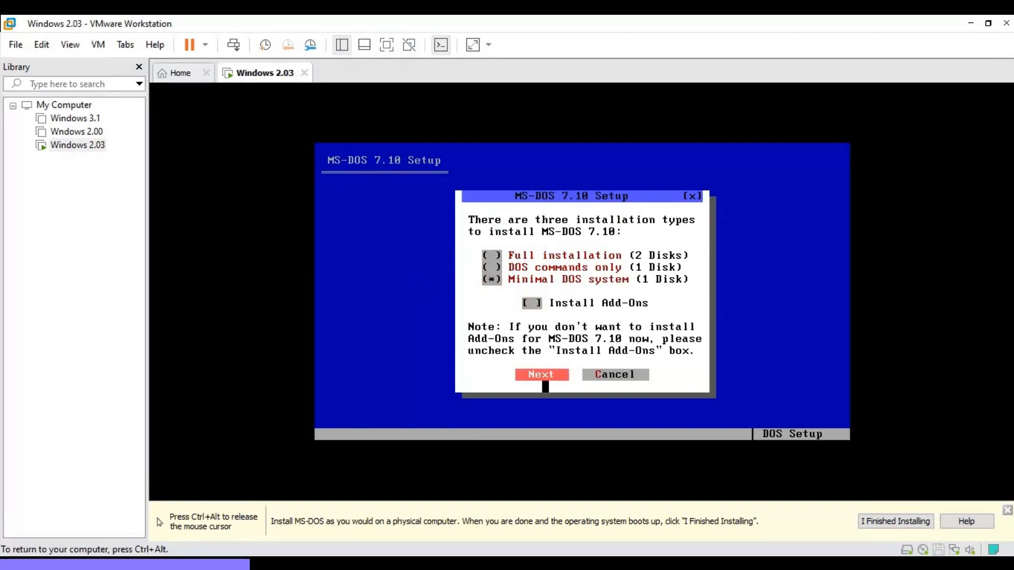
key(Return)
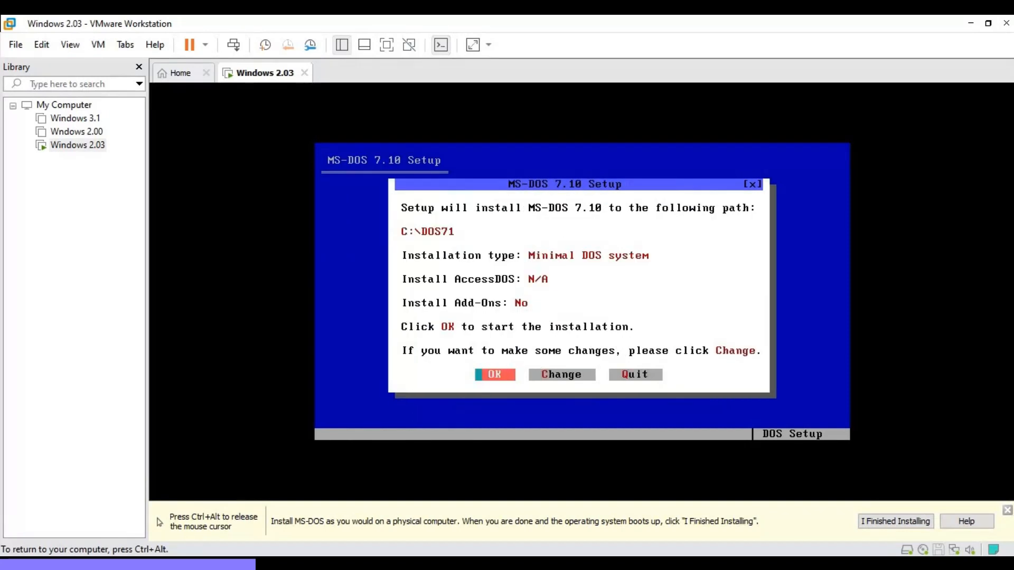
Step: Start the MS-DOS 7.10 installation and keep the DOS Startup Logo enabled
key(Return)
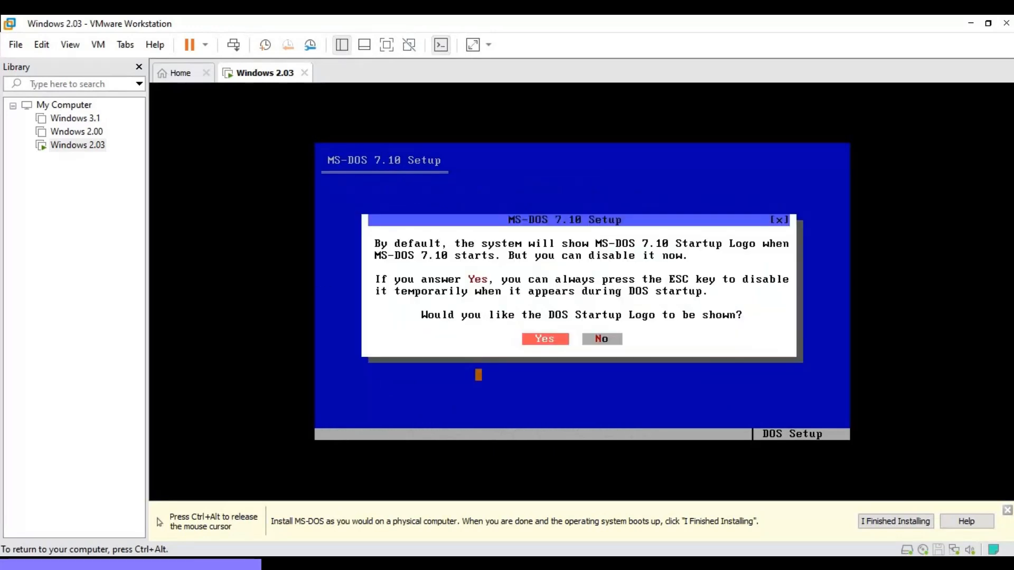
key(Right)
key(Left)
key(Return)
key(Return)
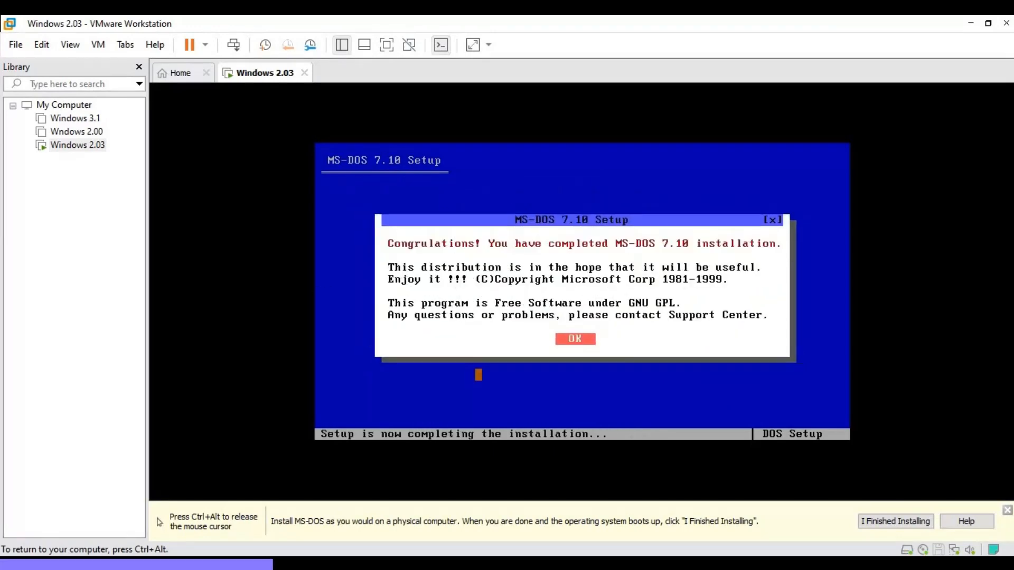
Step: Finish the MS-DOS 7.10 setup and reboot the system
key(Return)
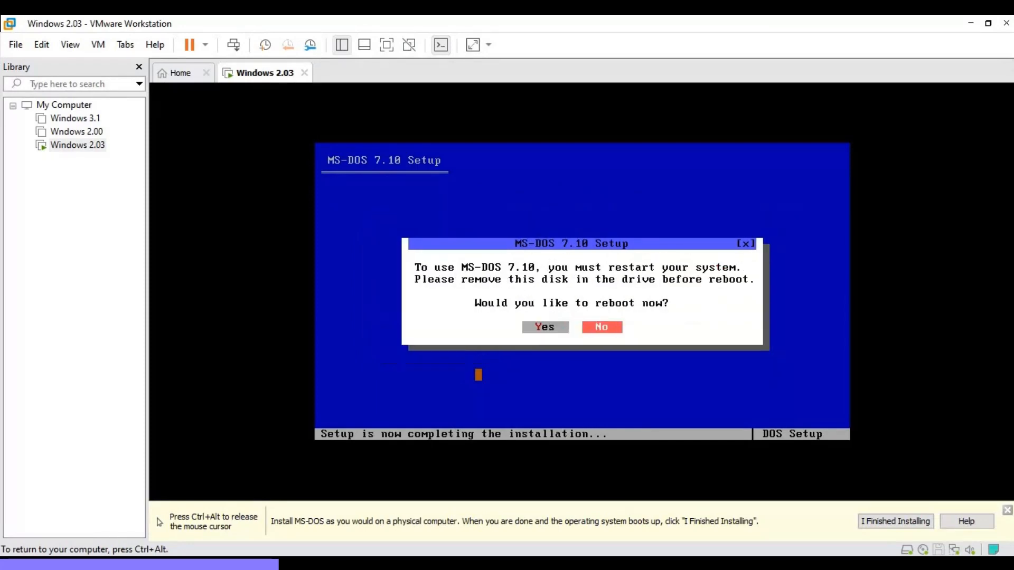
key(Left)
key(Return)
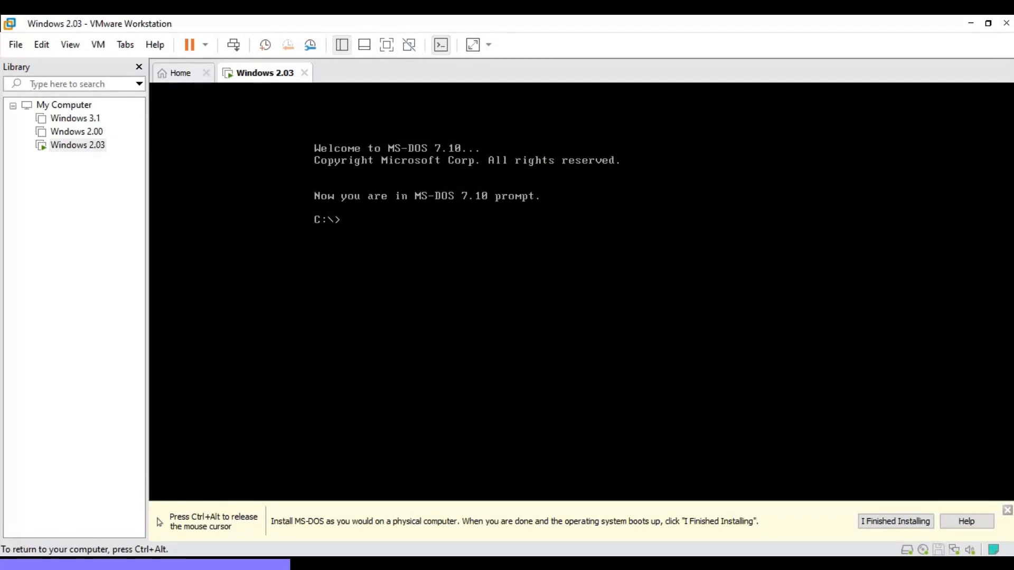
Step: In the virtual machine settings, set the floppy drive to connected and to use a floppy image file
key(ctrl+alt)
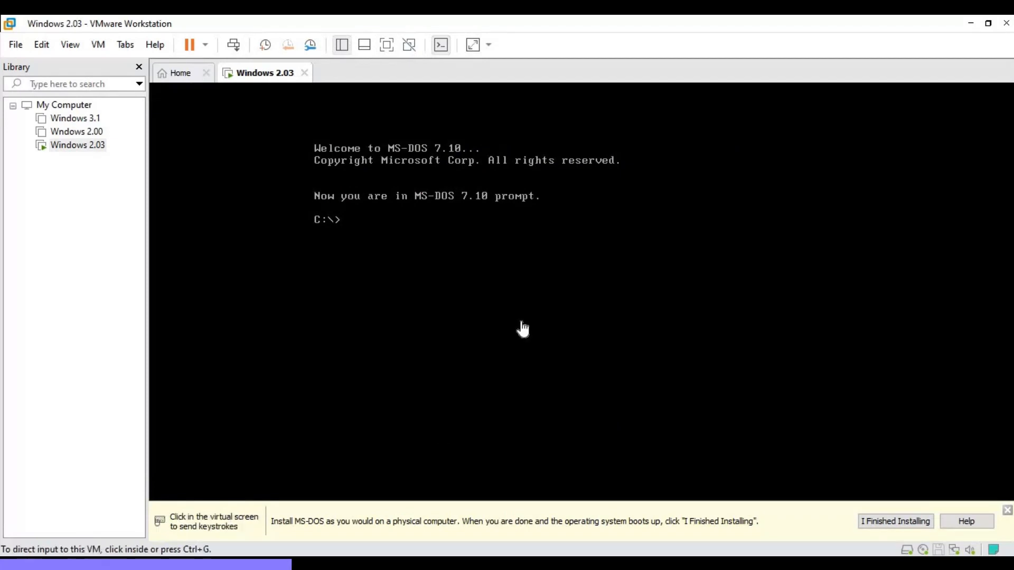
click(98, 42)
click(152, 230)
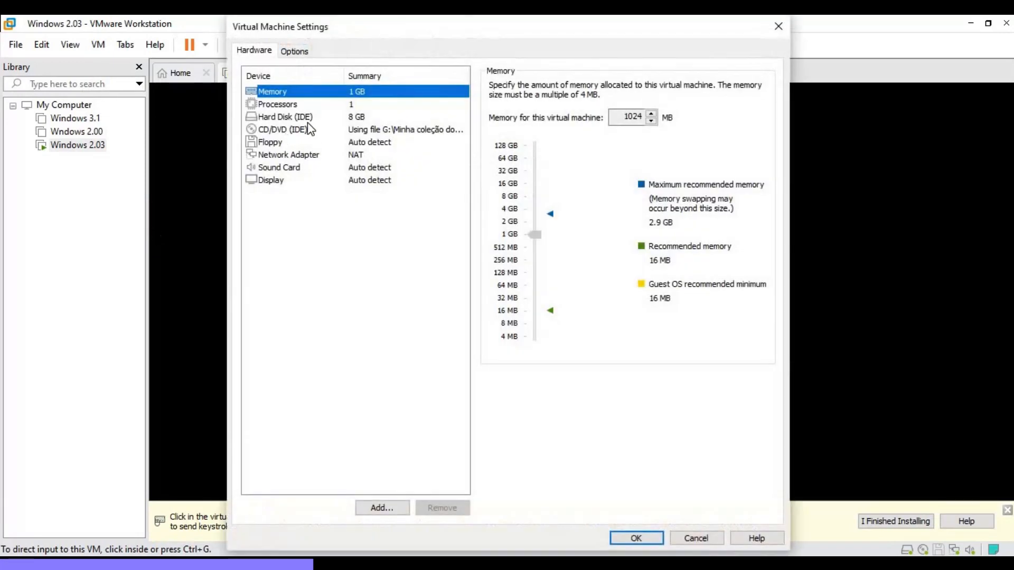
click(312, 143)
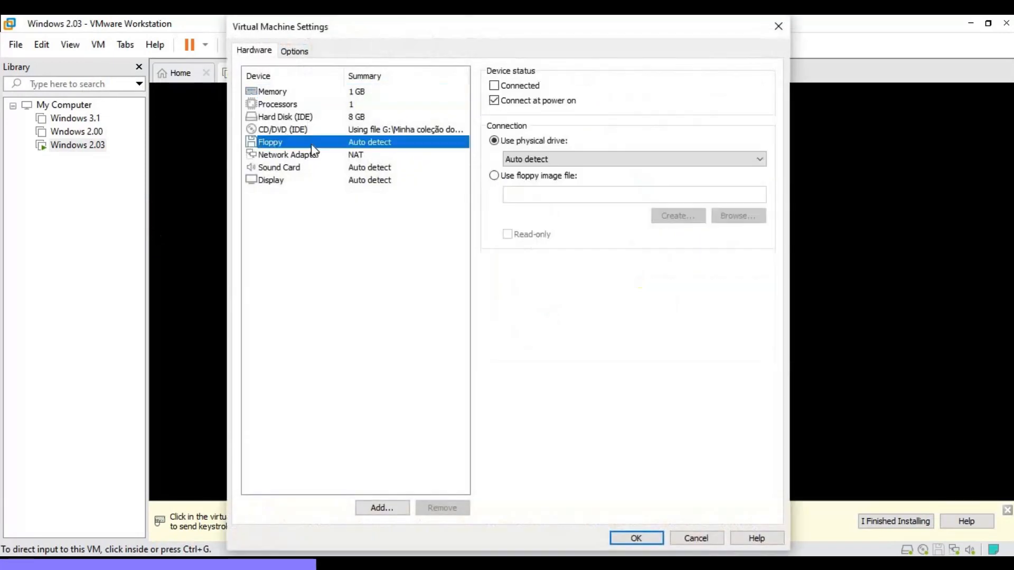
click(510, 177)
click(504, 85)
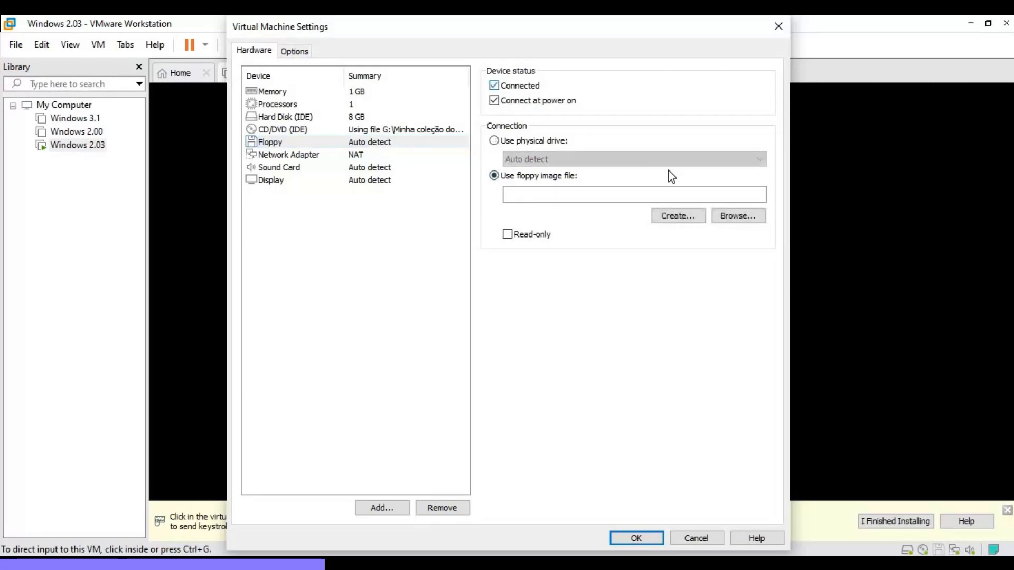
Step: Load DISK01 from the Microsoft Windows 2.03 386 (3.5) folder as the floppy image, apply the settings and return to the guest
click(727, 220)
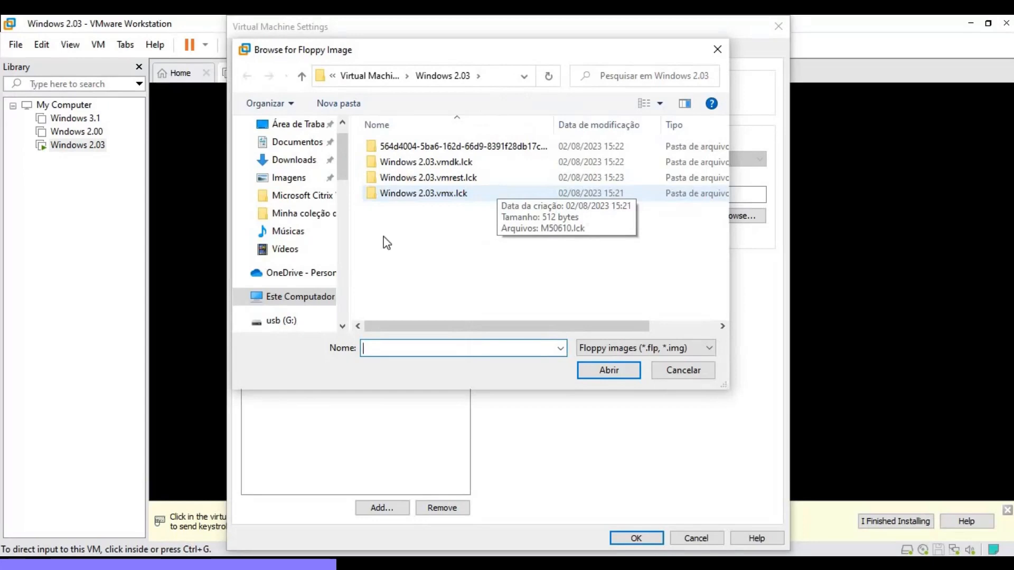
click(286, 215)
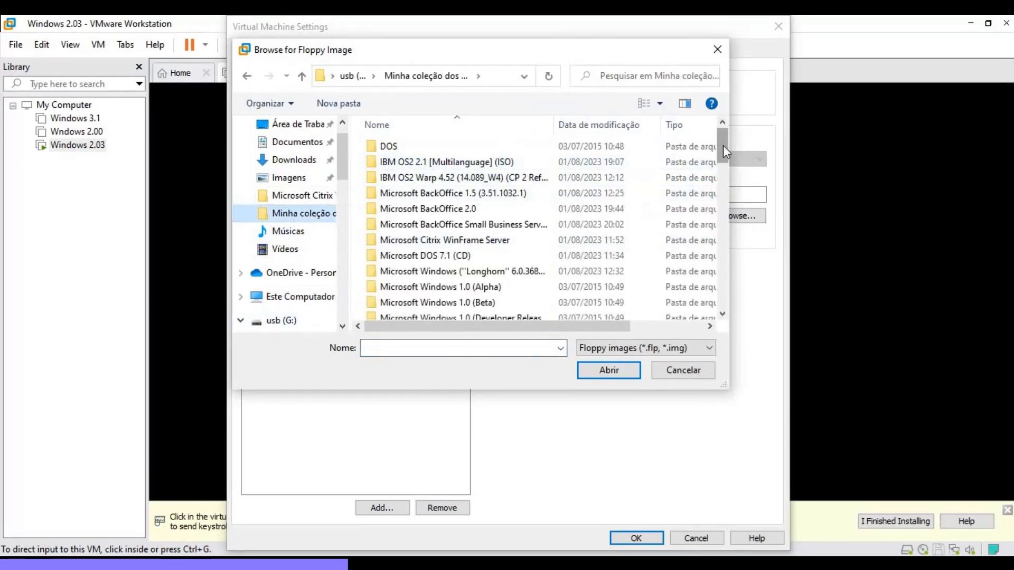
drag(723, 144, 733, 264)
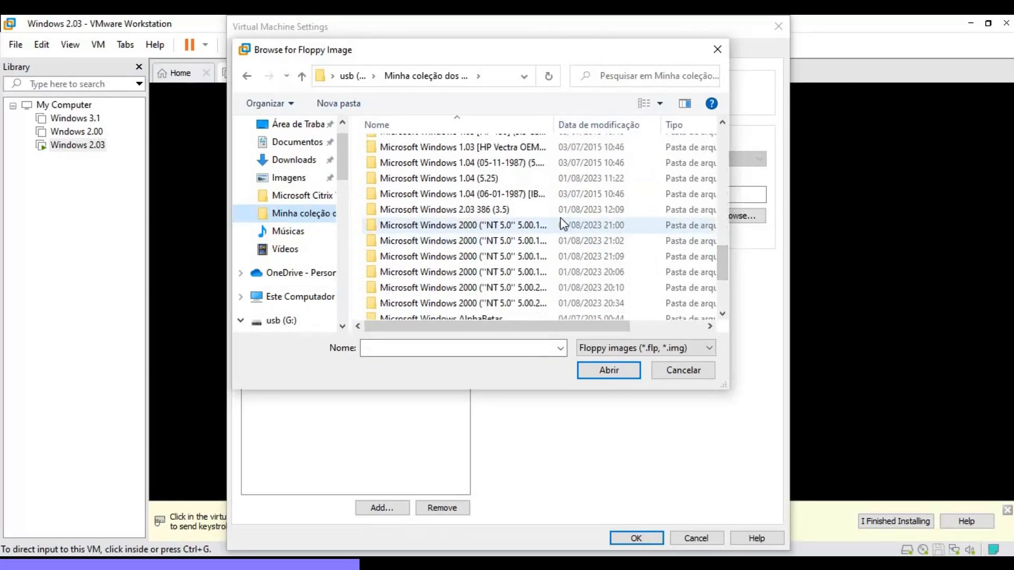
click(560, 213)
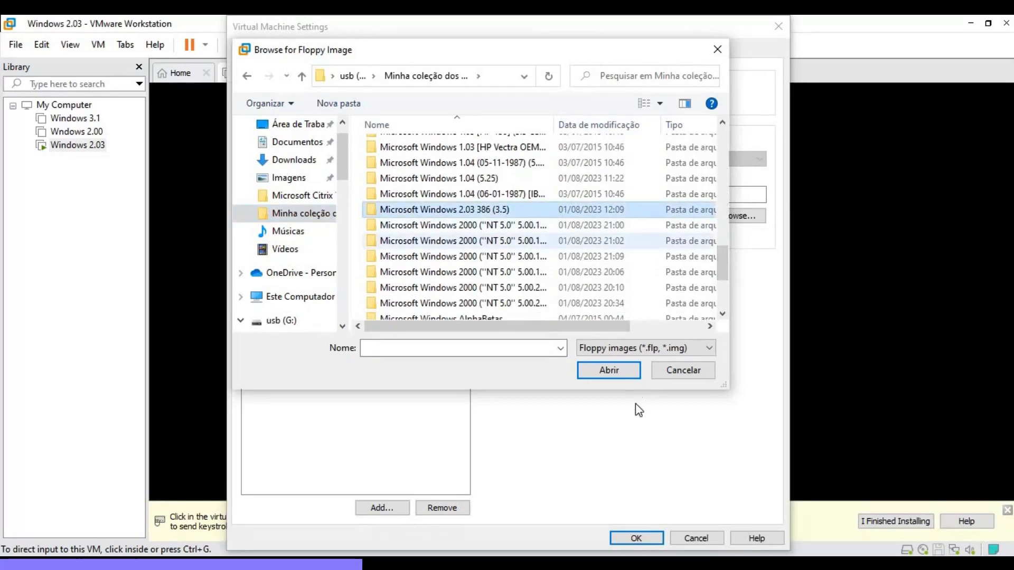
click(614, 373)
click(537, 150)
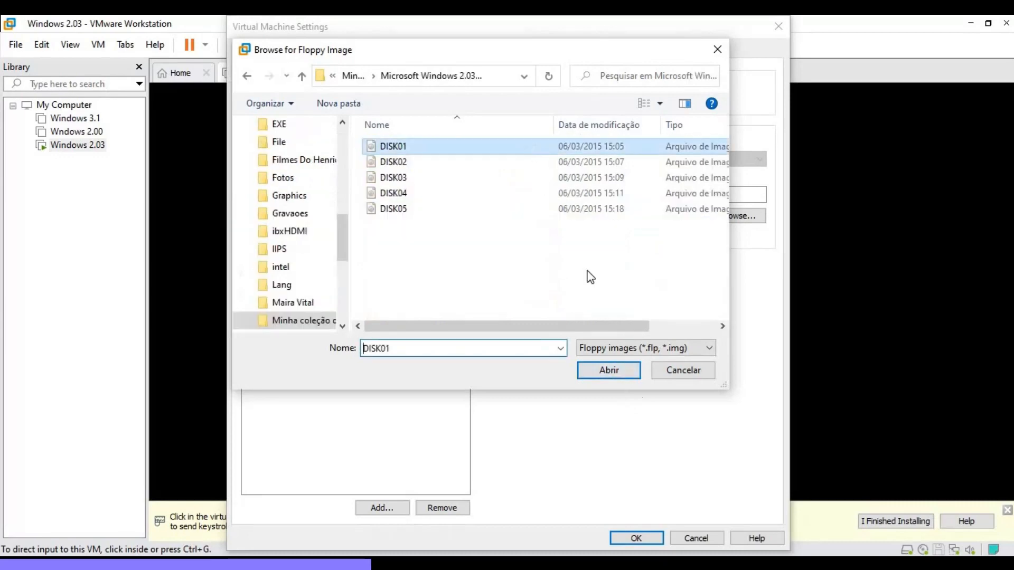
click(621, 369)
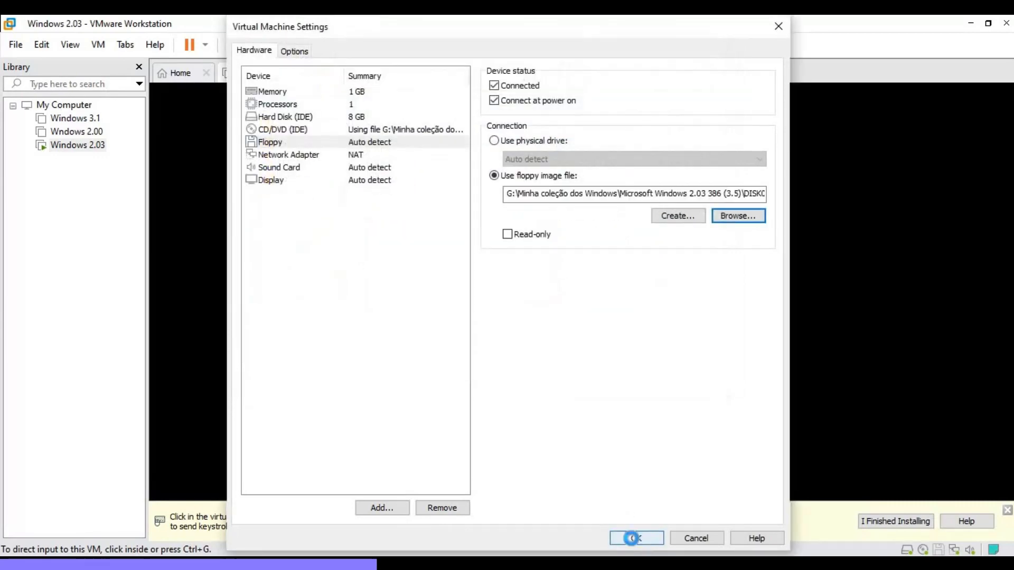
click(630, 538)
click(625, 452)
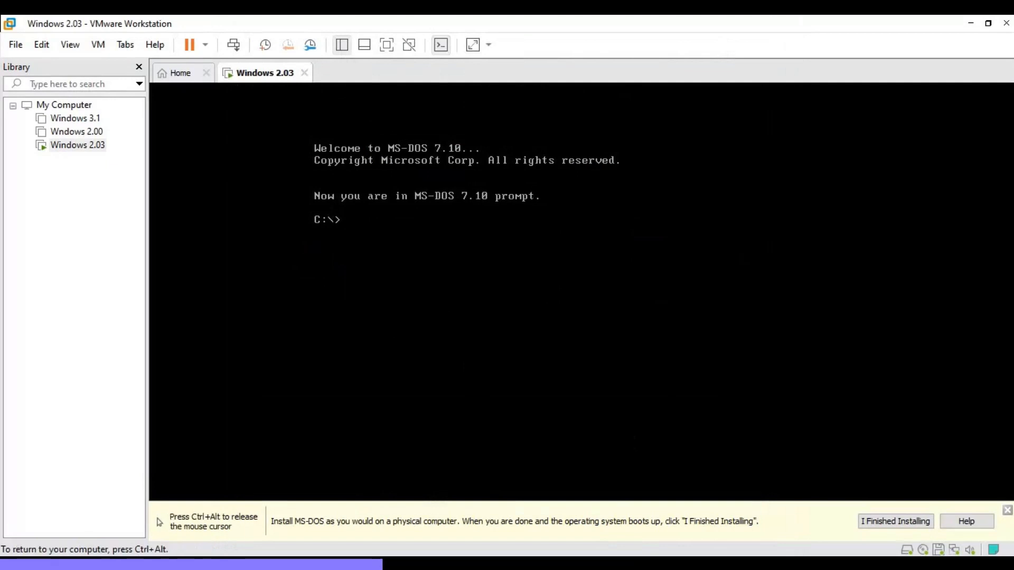
Step: List the contents of drive C: in wide format with dir /w
text(dir)
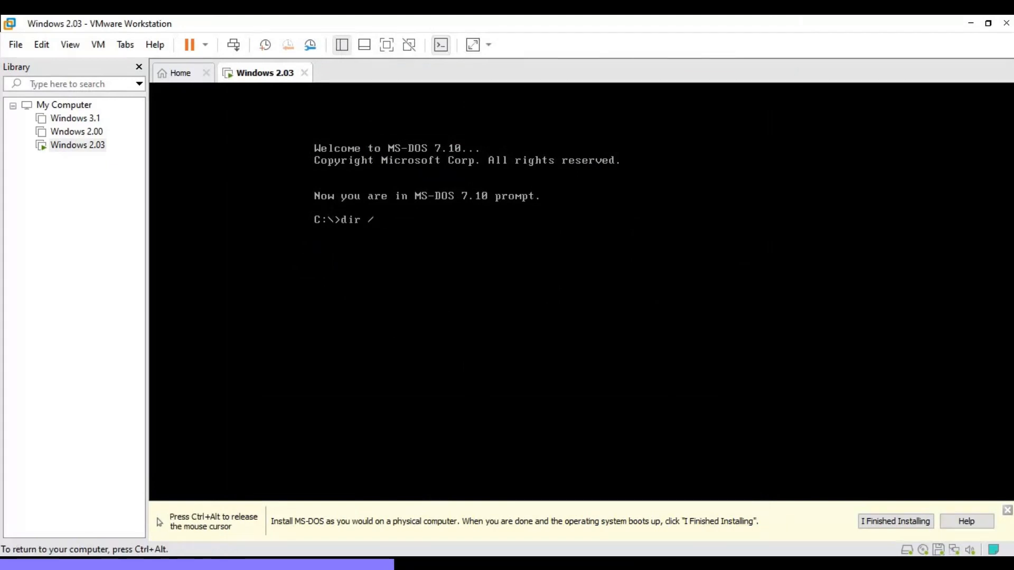
text( /w)
key(Return)
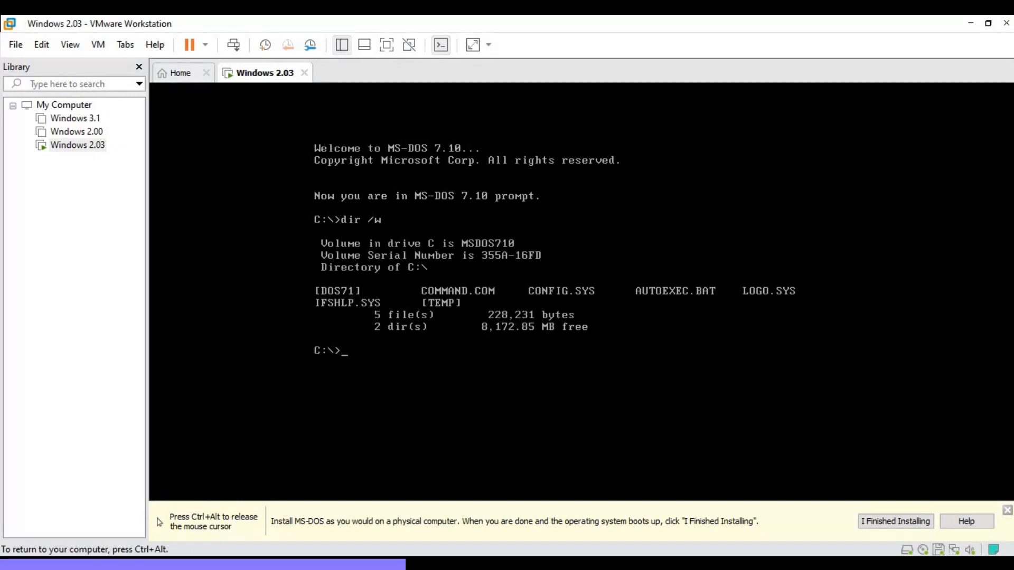
Step: Switch to drive A: and list the floppy's contents with dir /w
text(a:)
key(Return)
text(di)
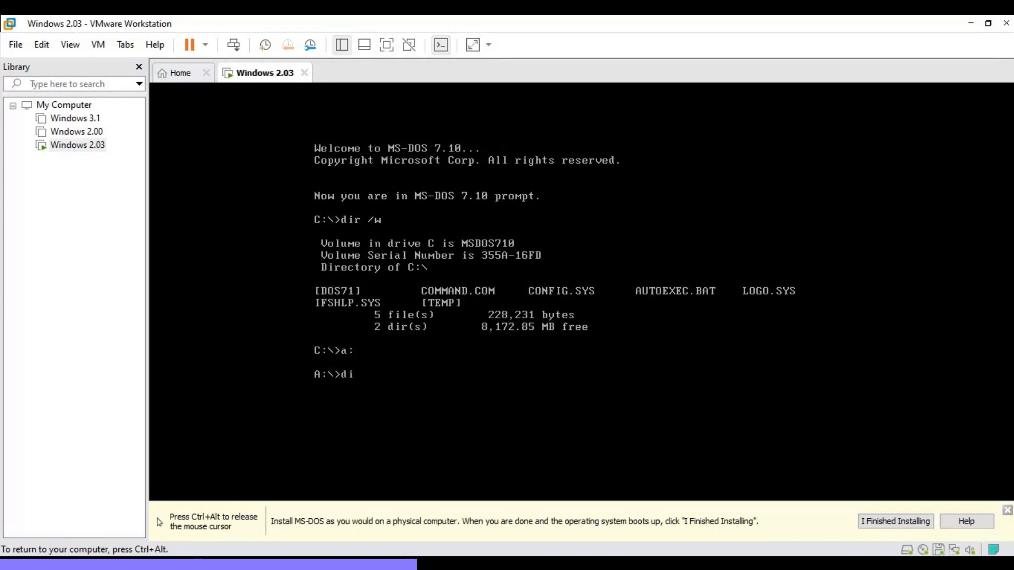
text(r /w)
key(Return)
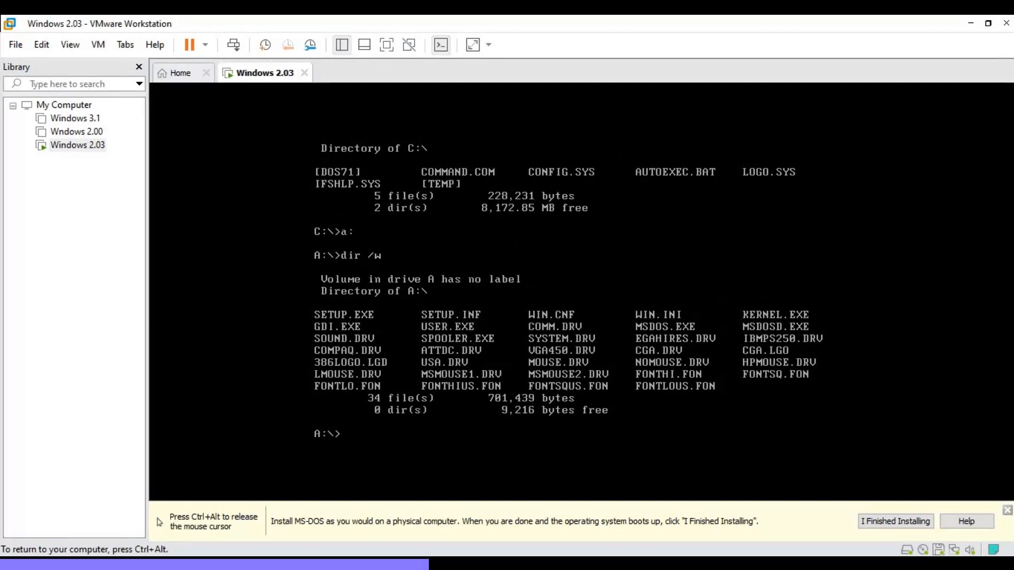
Step: Run setup.exe from the floppy and accept C:\WIN386 as the Windows/386 directory
text(setup)
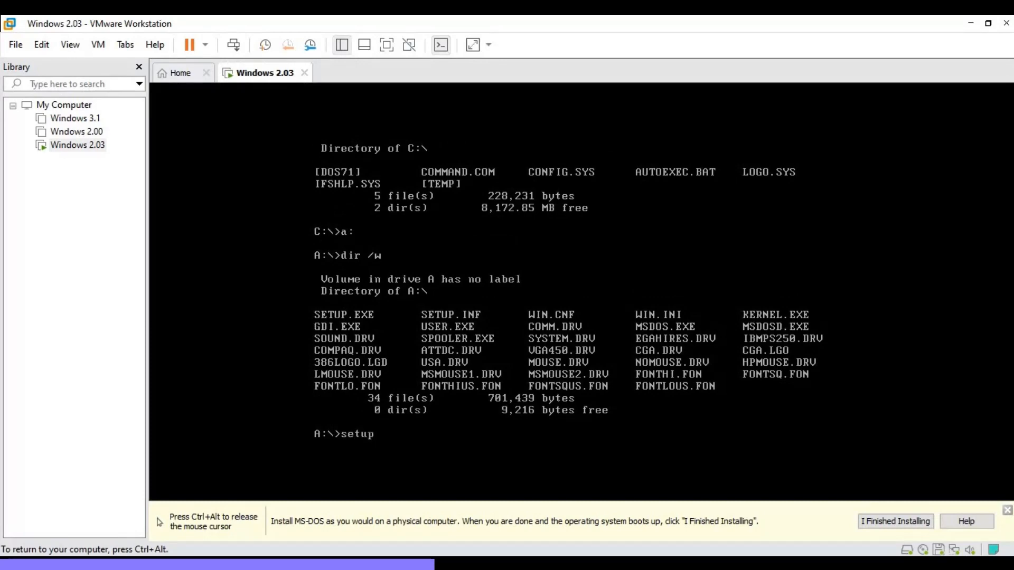
text(.exe)
key(Return)
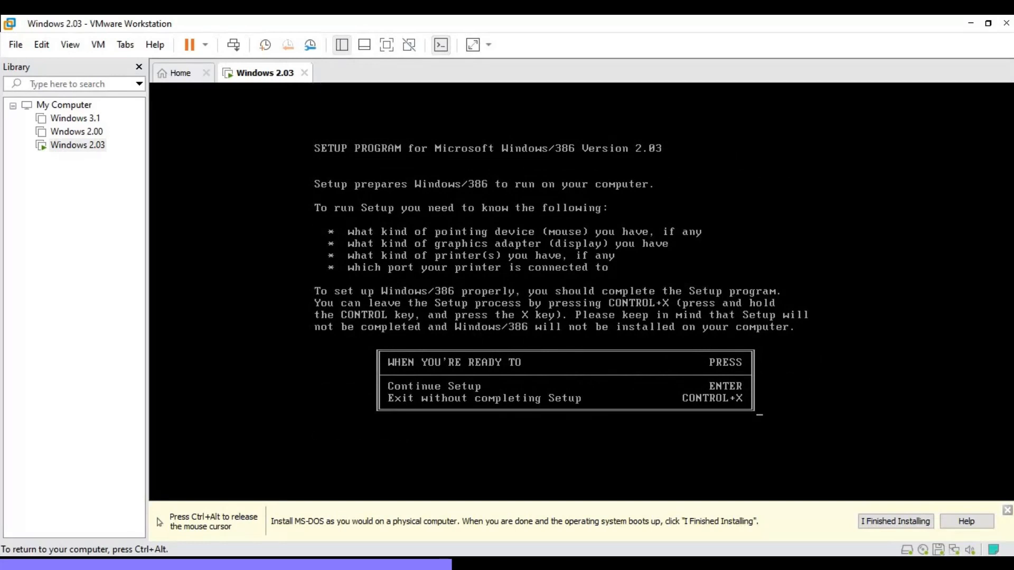
key(Return)
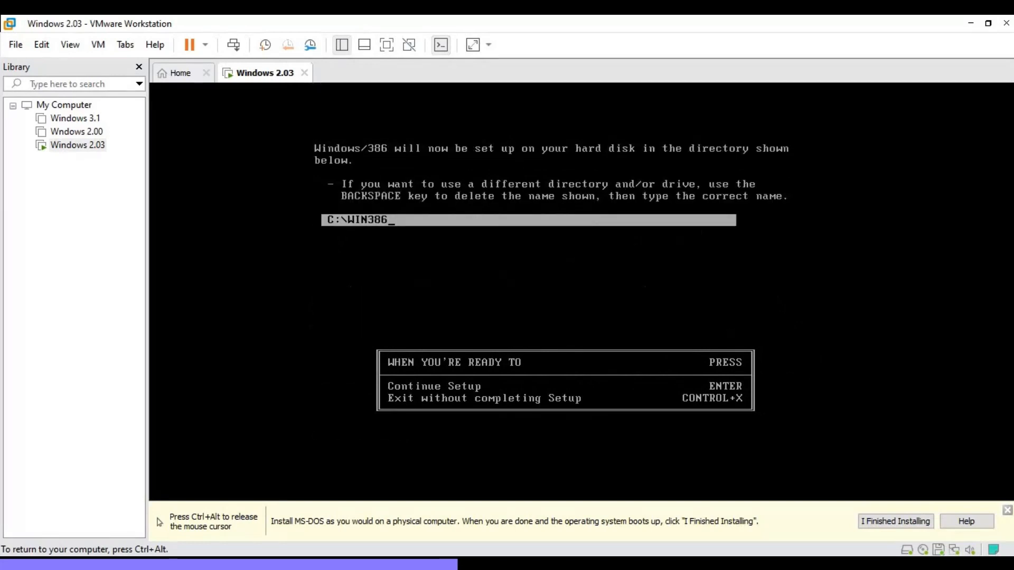
key(Return)
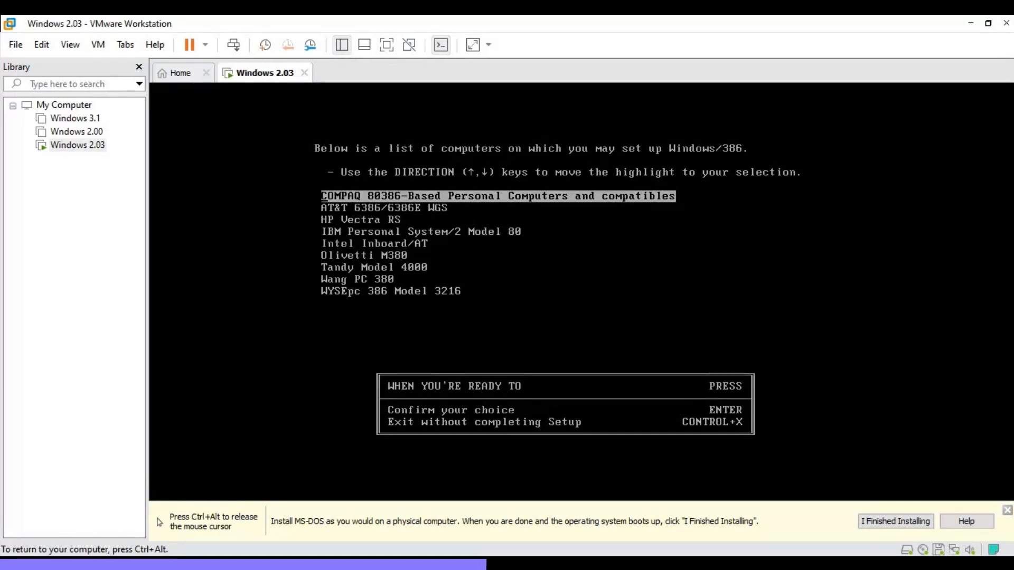
Step: Choose COMPAQ 80386-Based Personal Computers and compatibles as the computer type
key(Down)
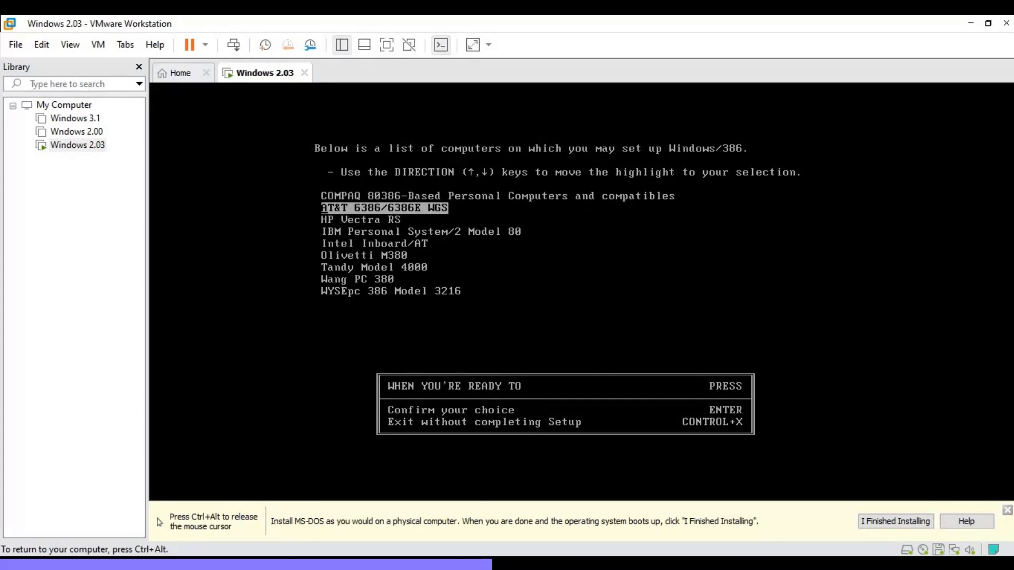
key(Up)
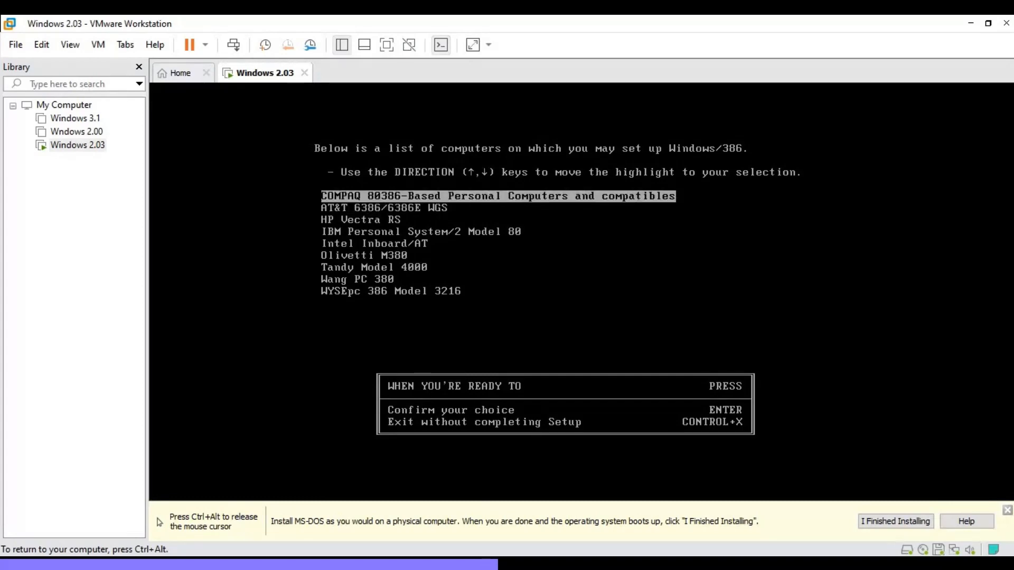
key(Return)
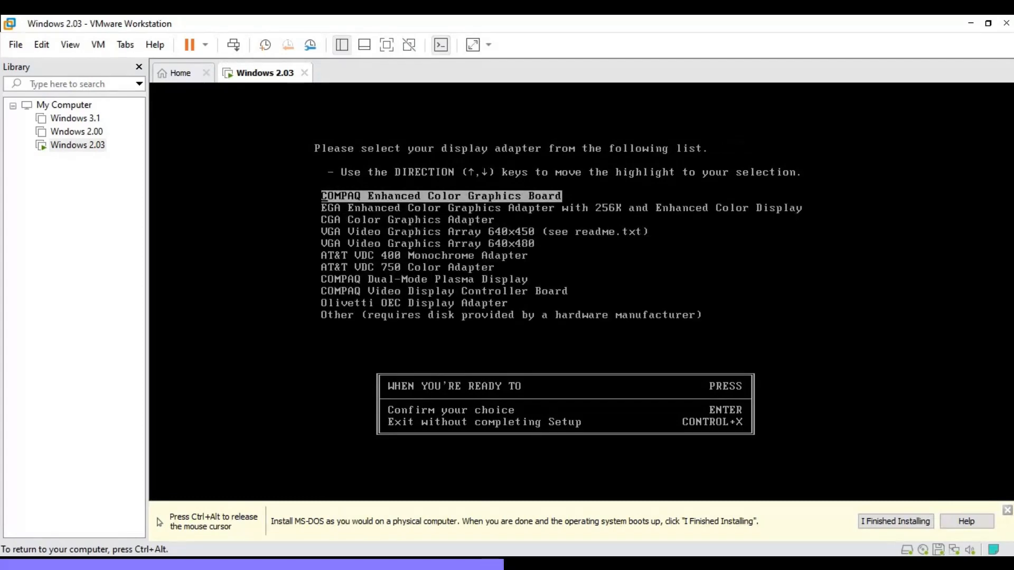
Step: Choose Other (requires disk provided by a hardware manufacturer) as the display adapter and accept drive A: for its driver disk
key(Down)
key(Down)
key(Down)
key(Down)
key(Down)
key(Down)
key(Down)
key(Down)
key(Down)
key(Down)
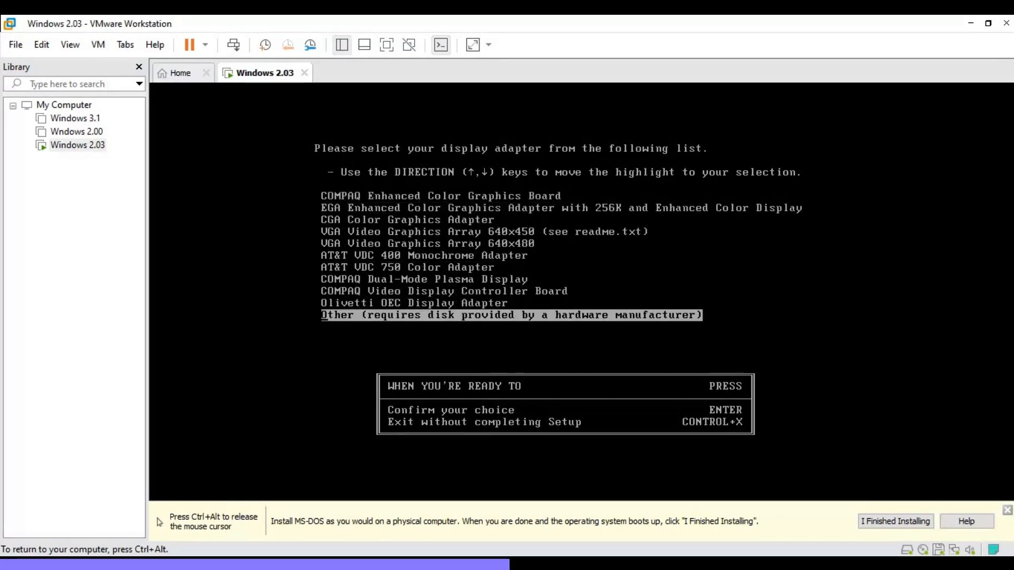
key(Return)
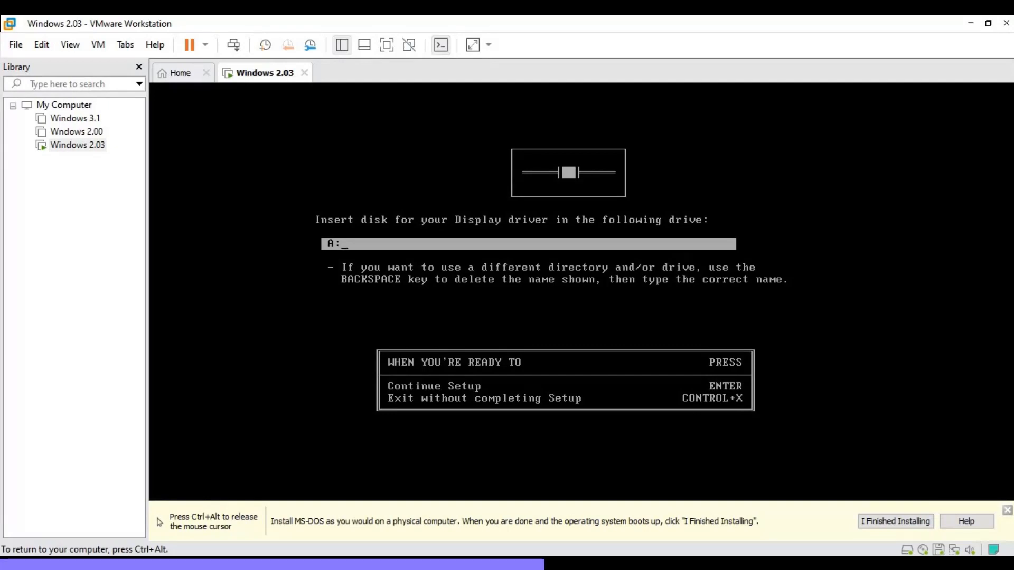
key(Return)
Step: Look through the keyboard layouts and choose US keyboard (IBM and compatible)
key(Down)
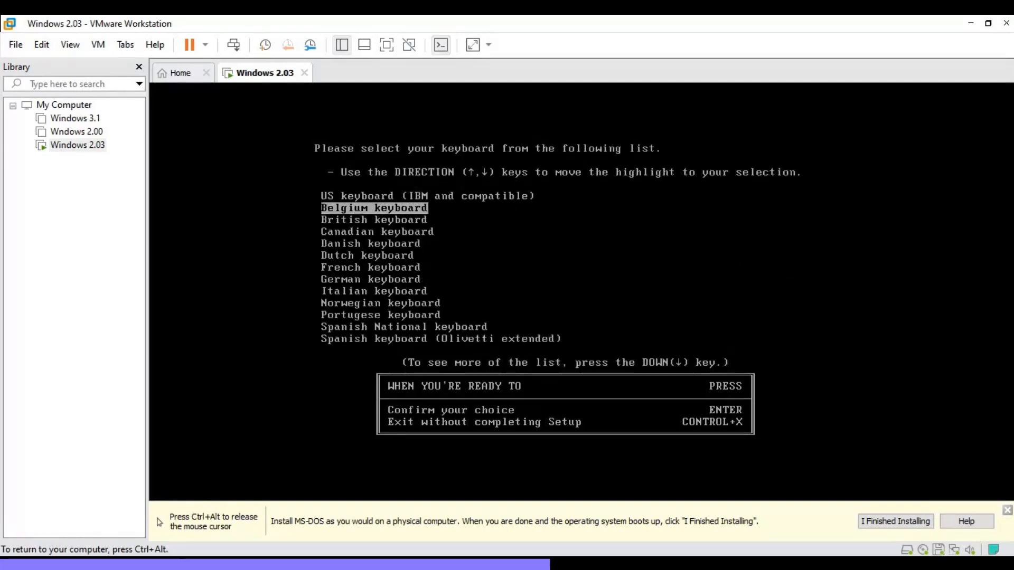
key(Up)
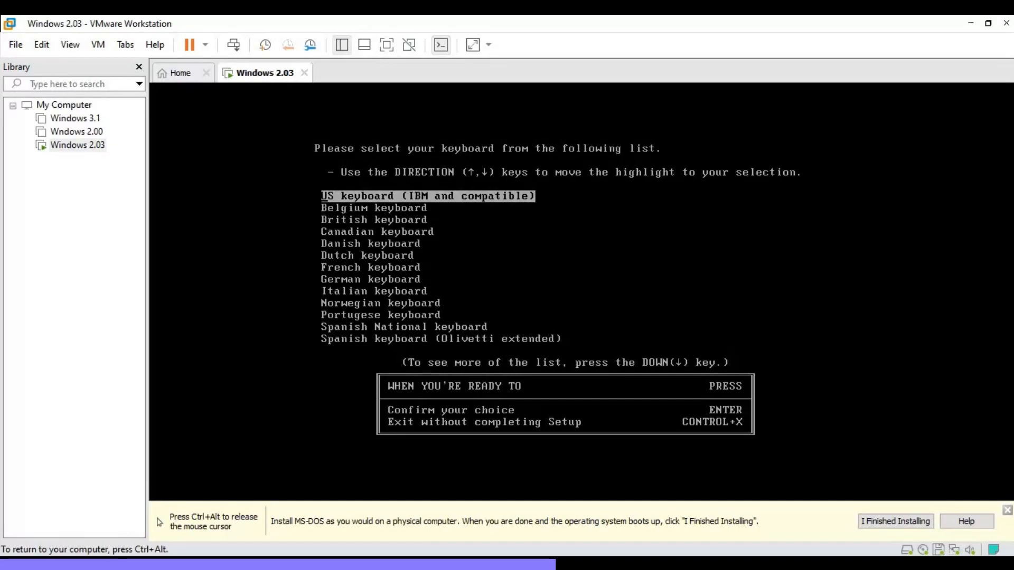
key(Down)
key(Down)
key(Down)
key(Down)
key(Down)
key(Down)
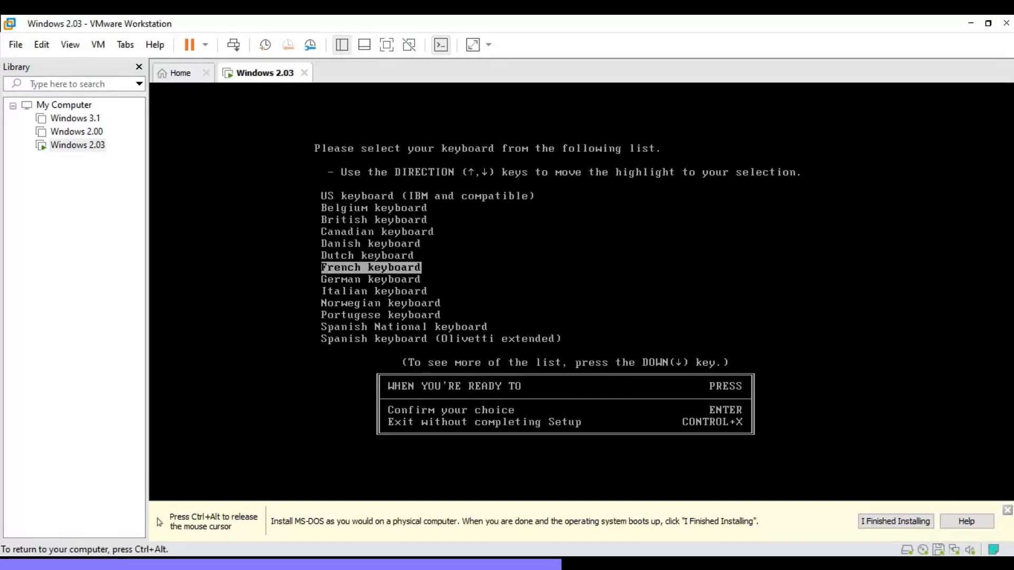
key(Up)
key(Up)
key(Up)
key(Up)
key(Up)
key(Up)
key(Return)
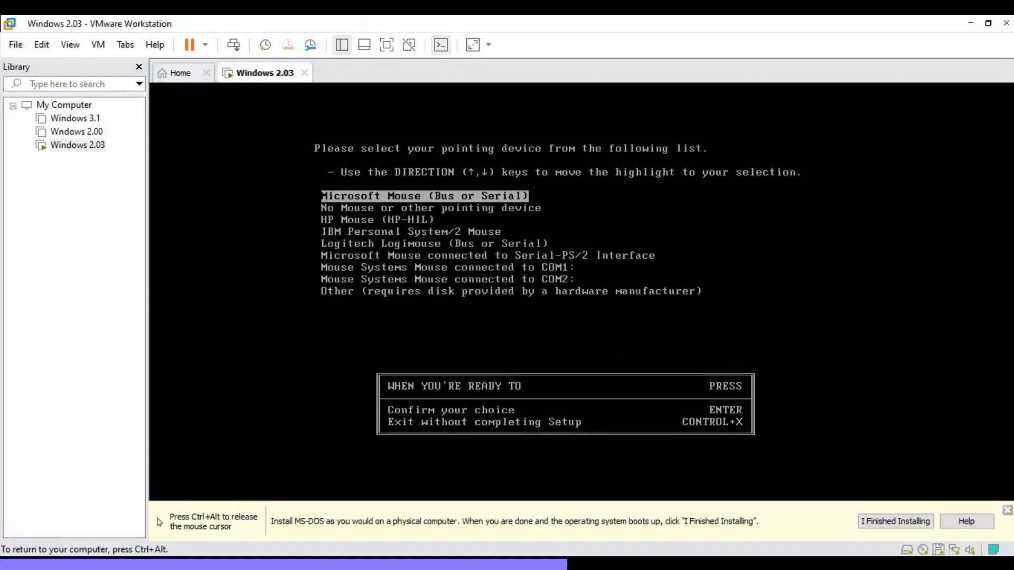
Step: Choose Logitech Logimouse (Bus or Serial) as the pointing device
key(Down)
key(Down)
key(Down)
key(Down)
key(Return)
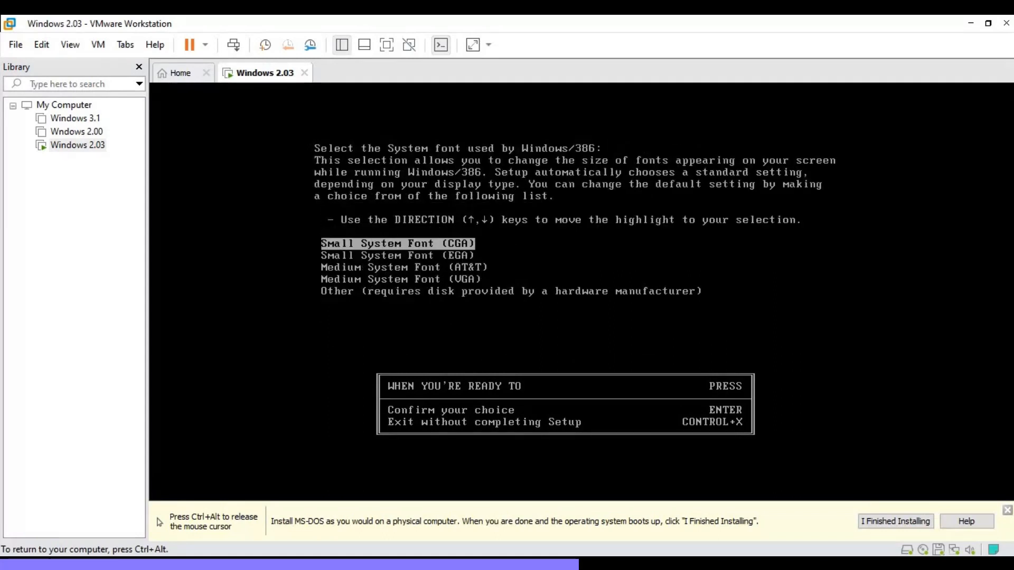
Step: Choose Small System Font (CGA) as the Windows/386 system font
key(Down)
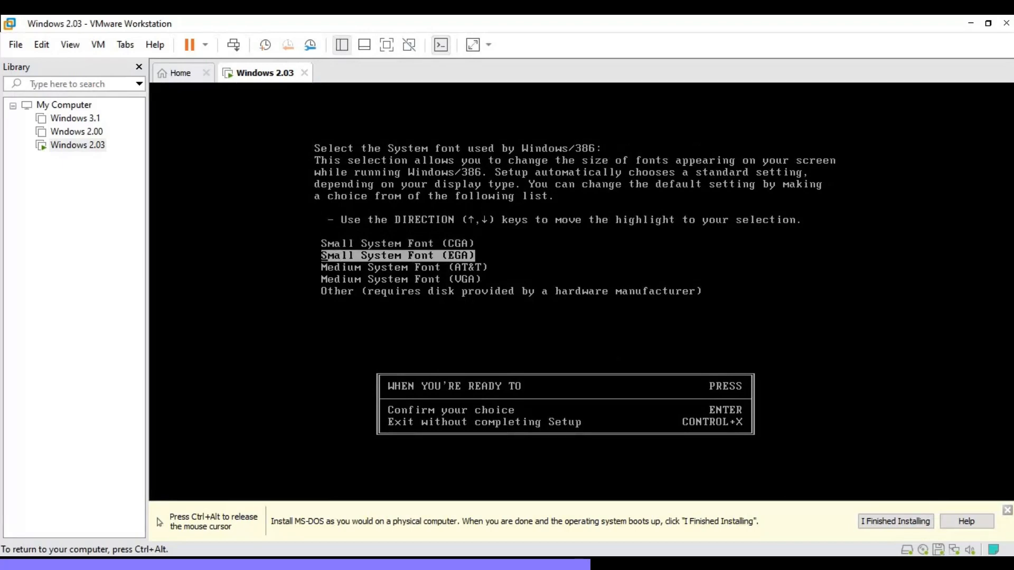
key(Up)
key(Return)
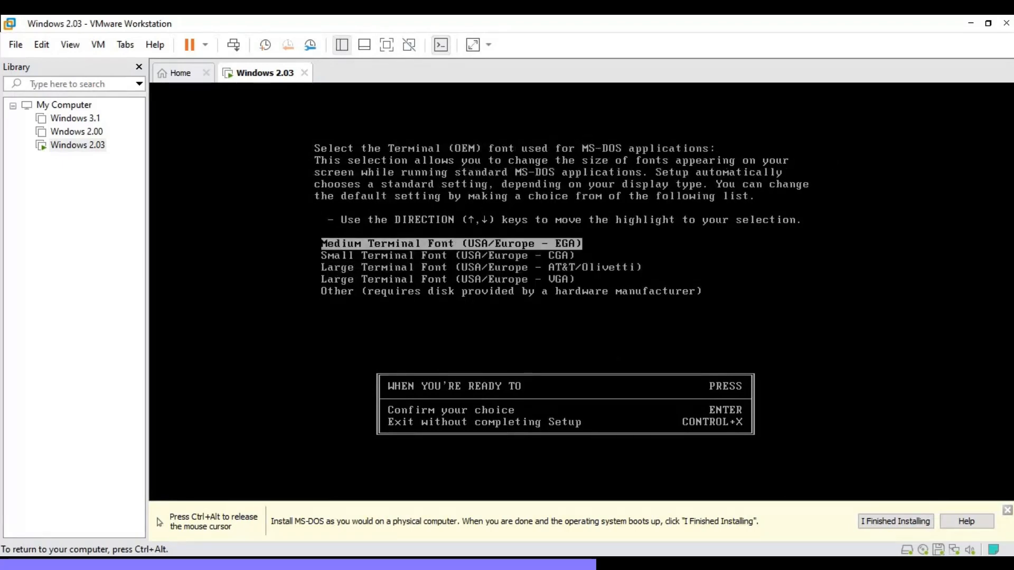
Step: Choose Medium Terminal Font (USA/Europe - EGA) as the font for MS-DOS applications
key(Down)
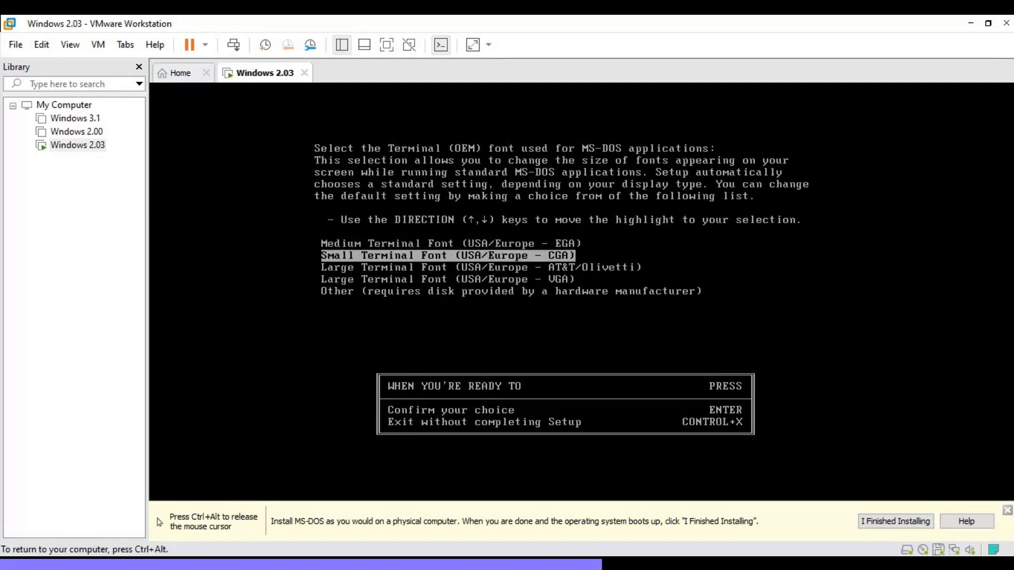
key(Up)
key(Return)
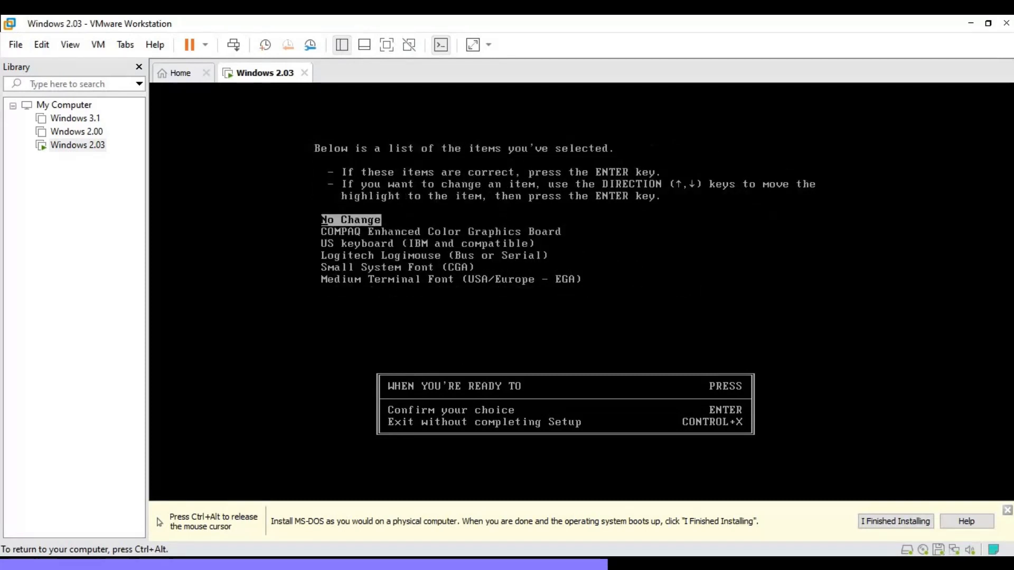
Step: Accept the list of selected hardware and fonts with No Change and continue Setup without installing a printer or plotter
key(Down)
key(Up)
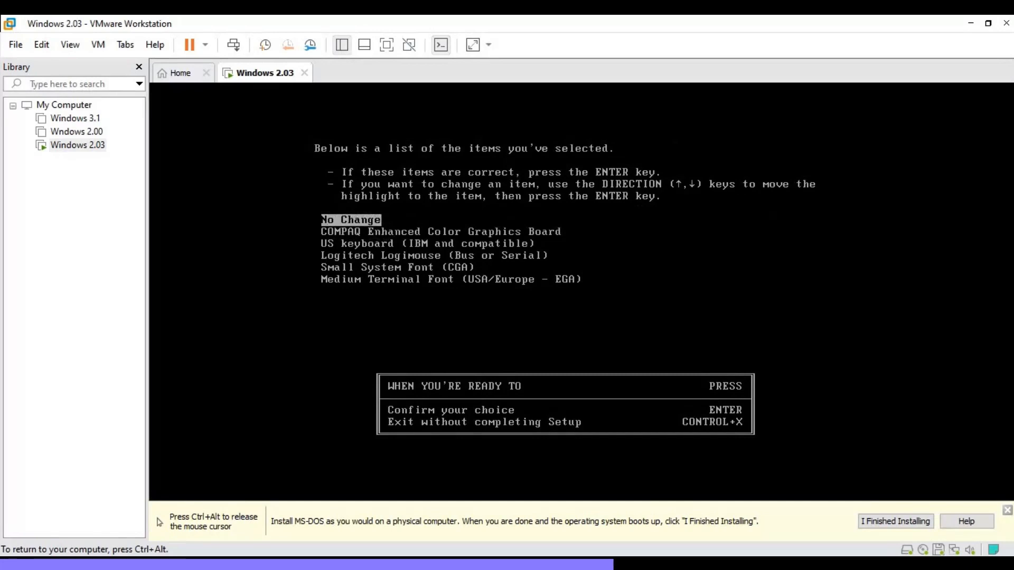
key(Return)
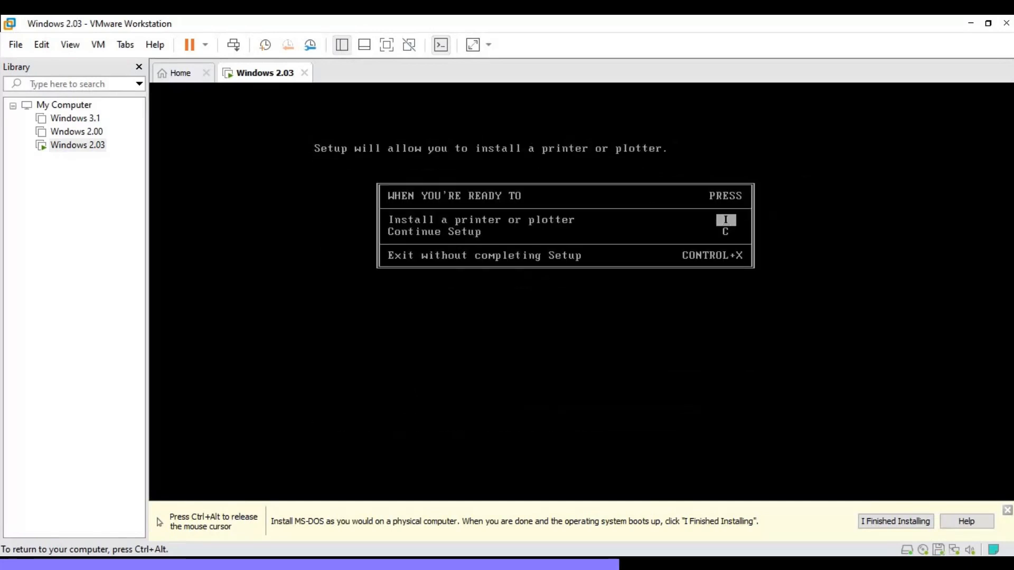
key(c)
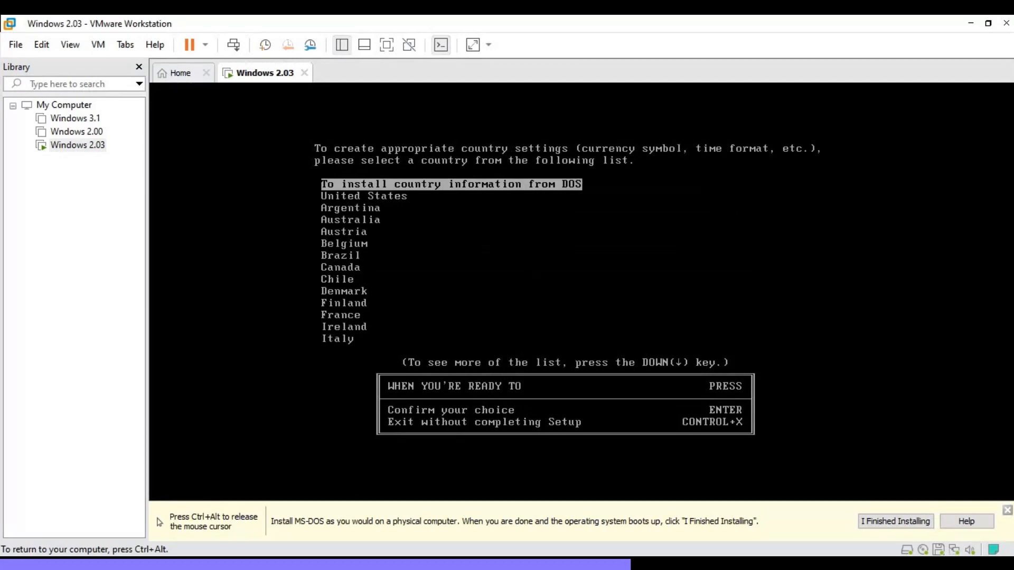
Step: Look through the list of countries available for the currency and time format settings
key(Down)
key(Down)
key(Down)
key(Down)
key(Down)
key(Down)
key(Down)
key(Down)
key(Down)
key(Down)
key(Down)
key(Down)
key(Down)
key(Down)
key(Down)
key(Down)
key(Down)
key(Down)
key(Down)
key(Down)
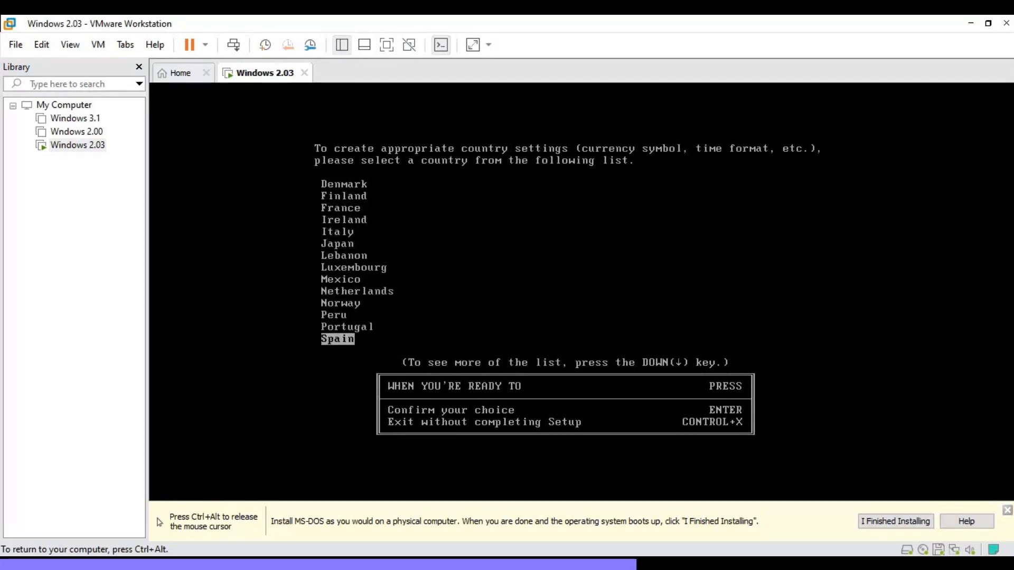
key(Up)
key(Up)
key(Up)
key(Up)
key(Up)
key(Up)
key(Up)
key(Up)
key(Up)
key(Up)
key(Up)
key(Up)
key(Up)
key(Up)
key(Up)
key(Up)
key(Up)
key(Up)
key(Up)
key(Up)
key(Up)
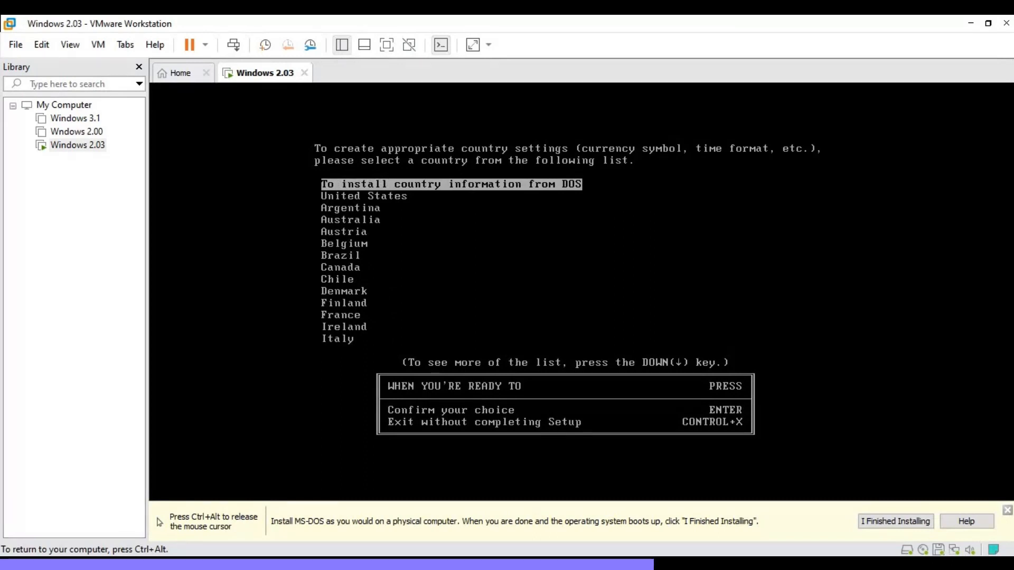
Step: Choose Australia for the country settings and confirm the choice
key(Down)
key(Down)
key(Down)
key(Down)
key(Down)
key(Up)
key(Up)
key(Up)
key(Up)
key(Up)
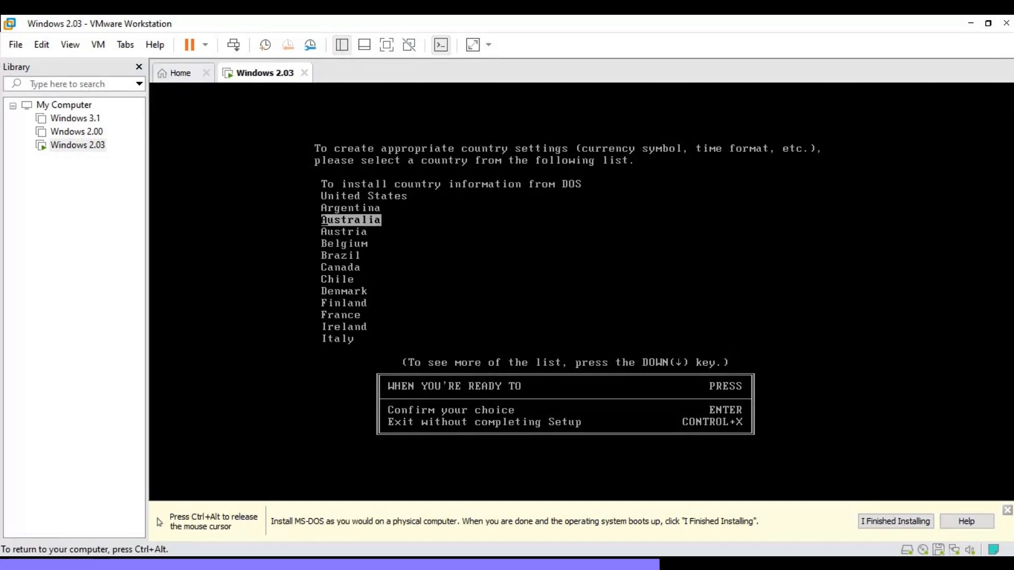
key(Return)
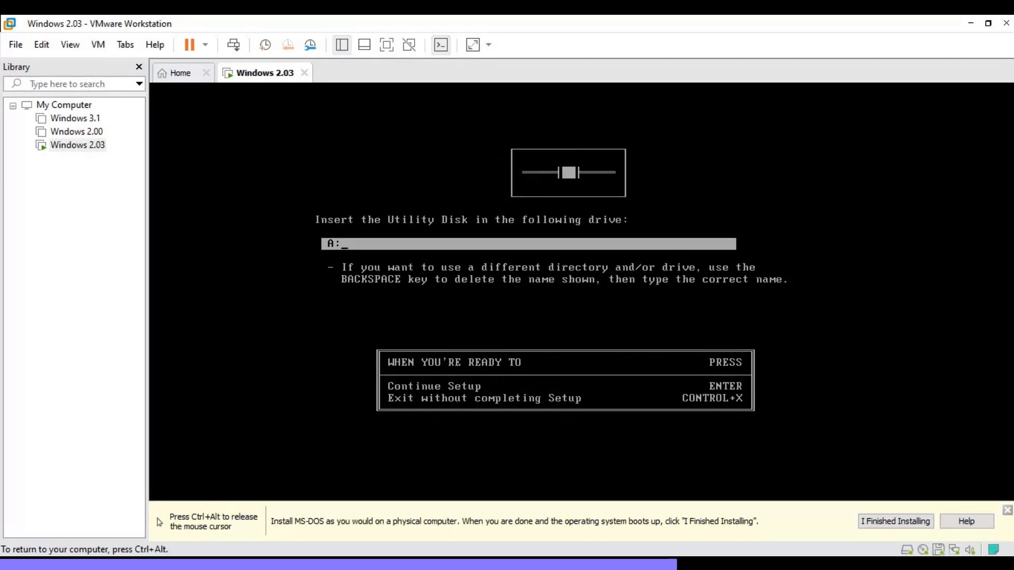
Step: Switch the virtual machine's floppy image to DISK02 and continue Setup with the Utility Disk in drive A:
key(ctrl+alt)
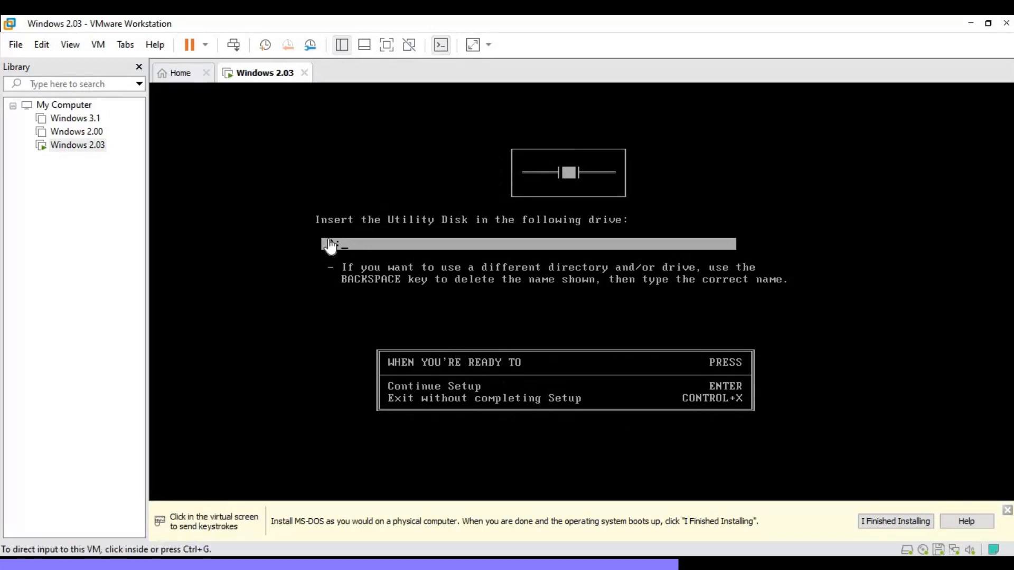
click(101, 45)
click(132, 235)
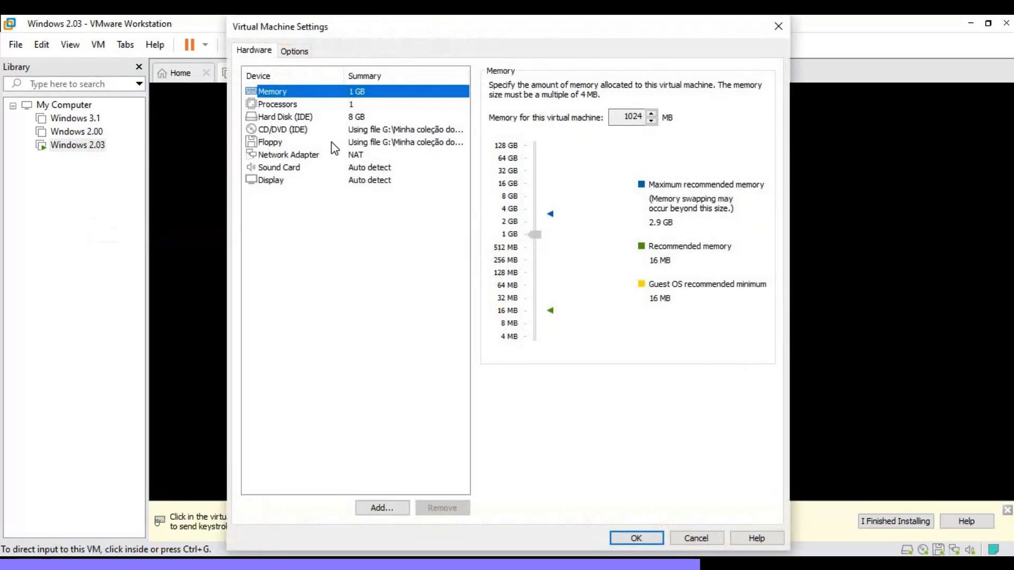
click(335, 143)
click(719, 211)
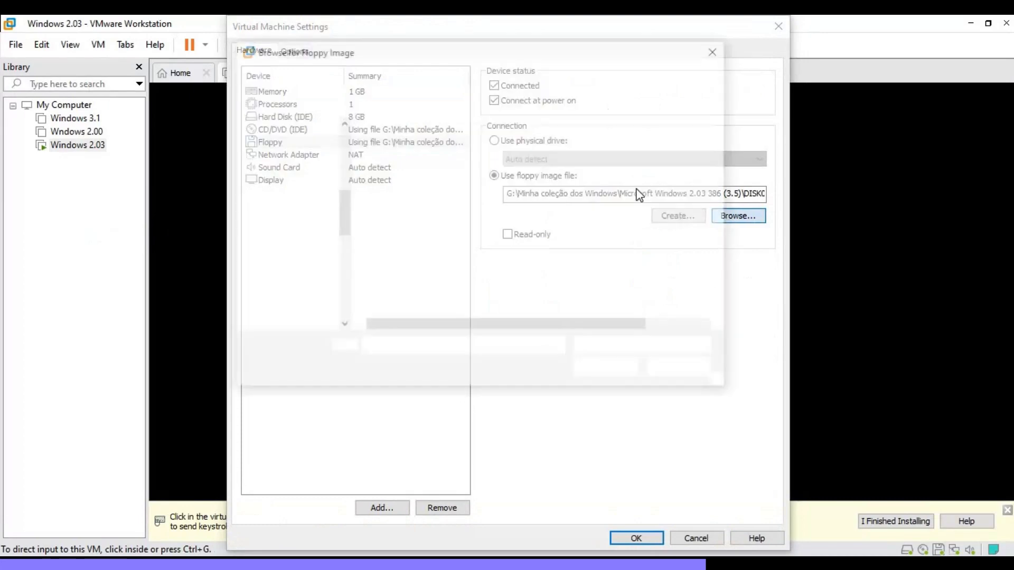
click(522, 161)
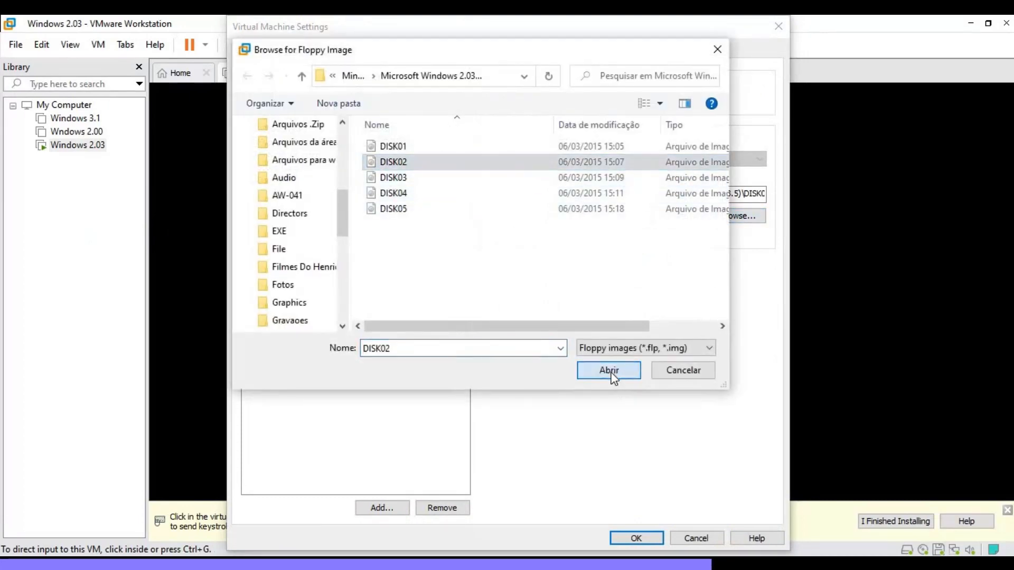
click(610, 371)
click(635, 538)
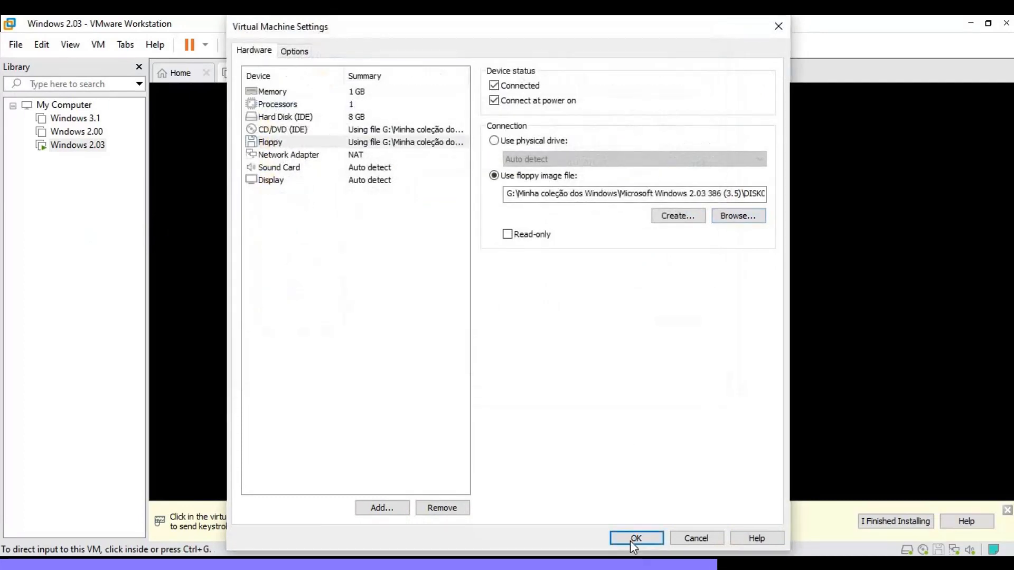
click(581, 328)
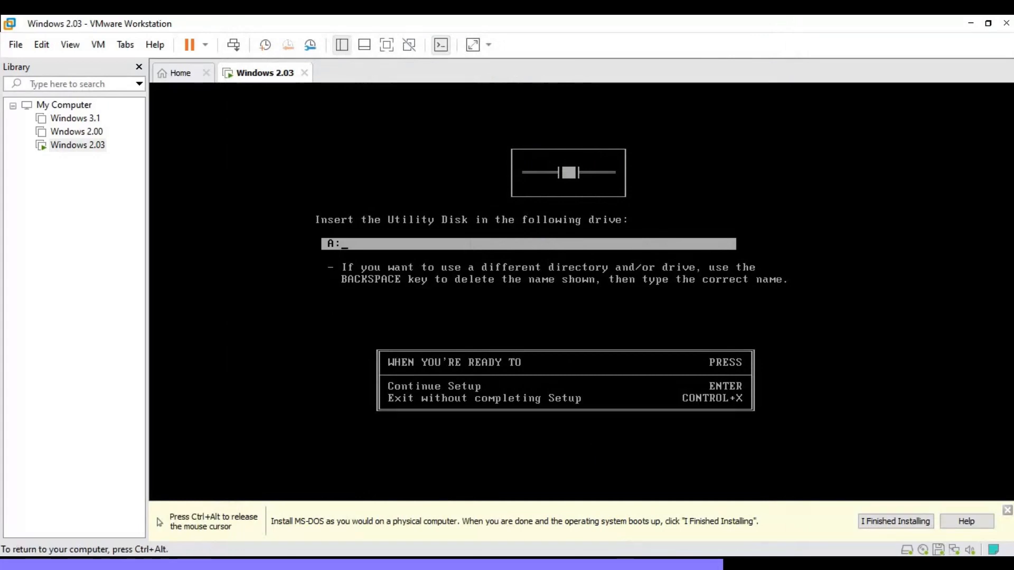
key(Return)
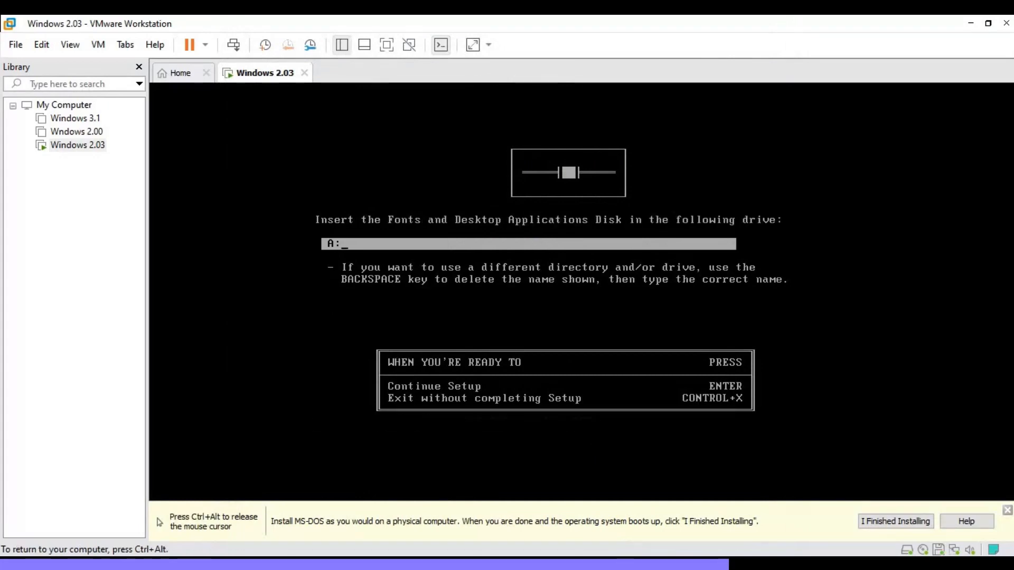
Step: Switch the virtual machine's floppy image to DISK03 and continue Setup with the Fonts and Desktop Applications Disk in drive A:
key(ctrl+alt)
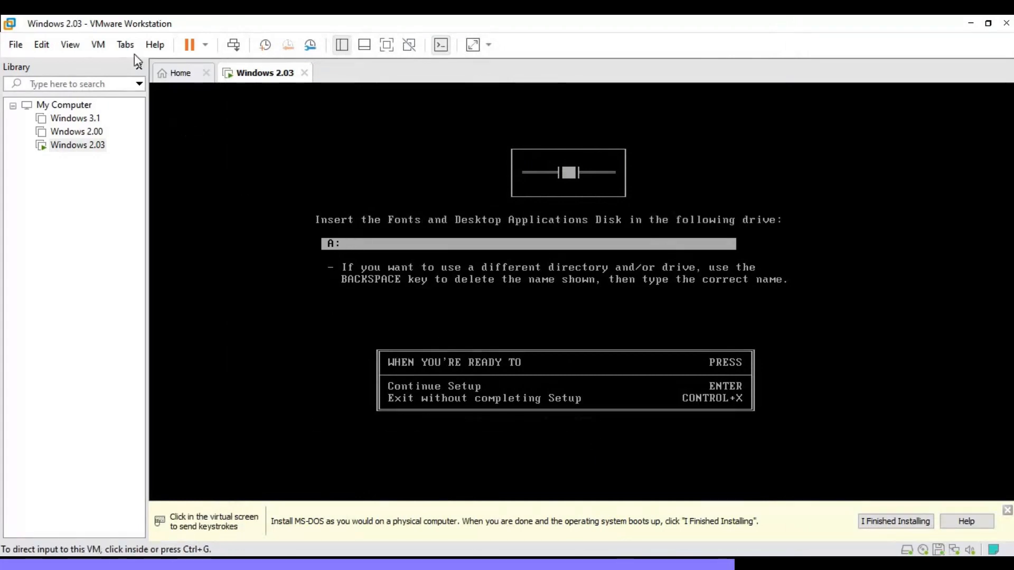
click(99, 44)
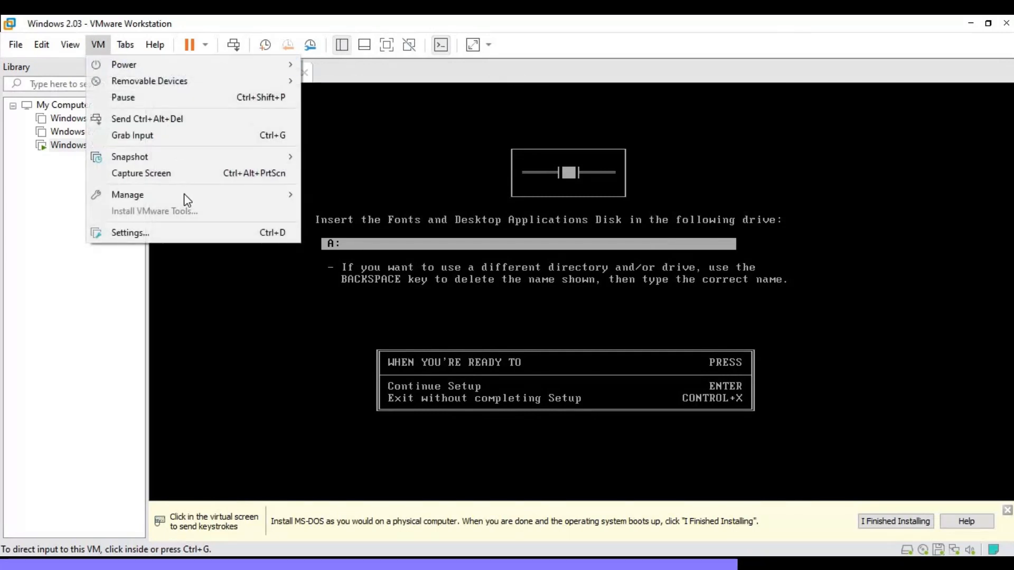
click(192, 232)
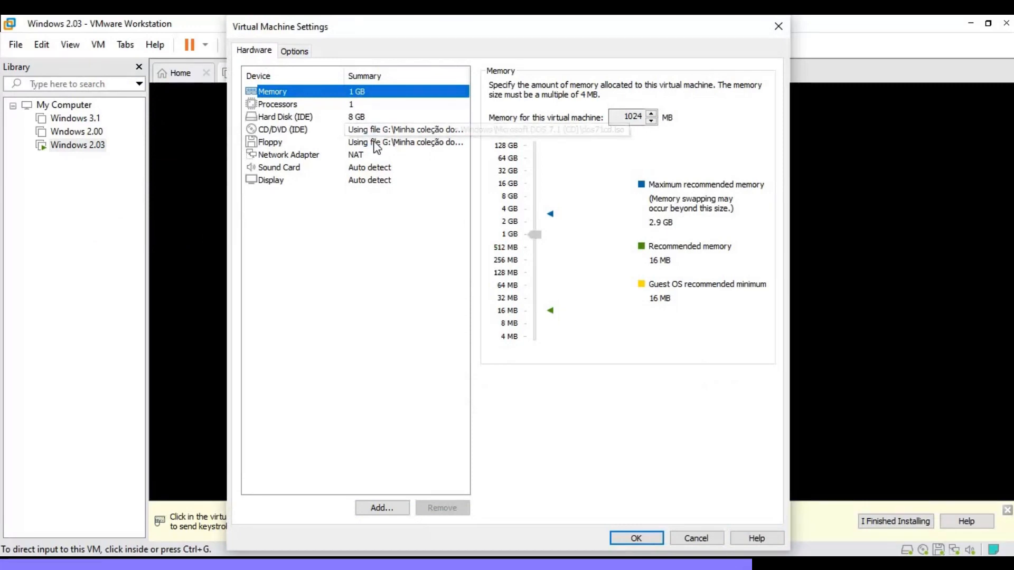
click(374, 141)
click(735, 214)
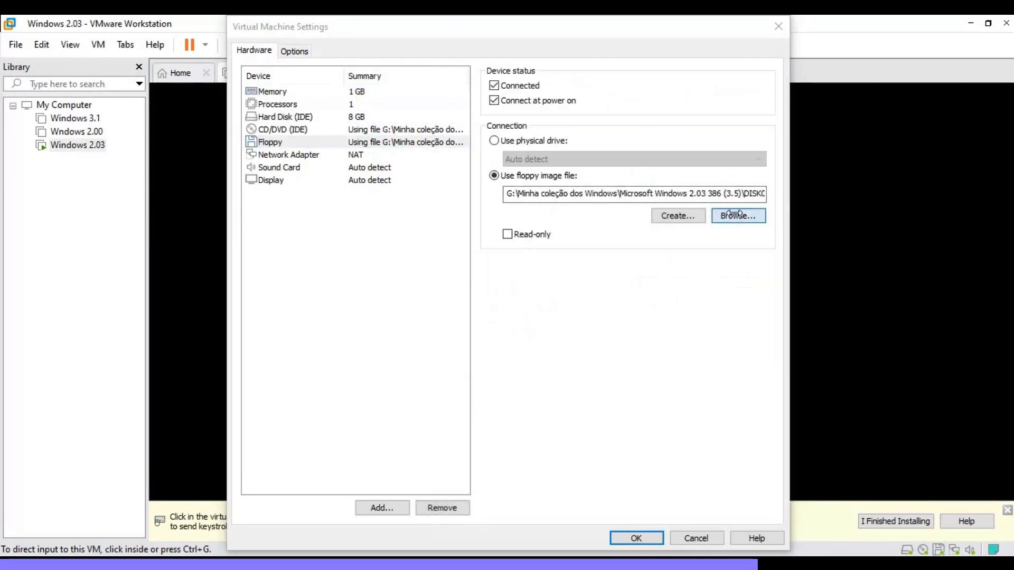
click(549, 168)
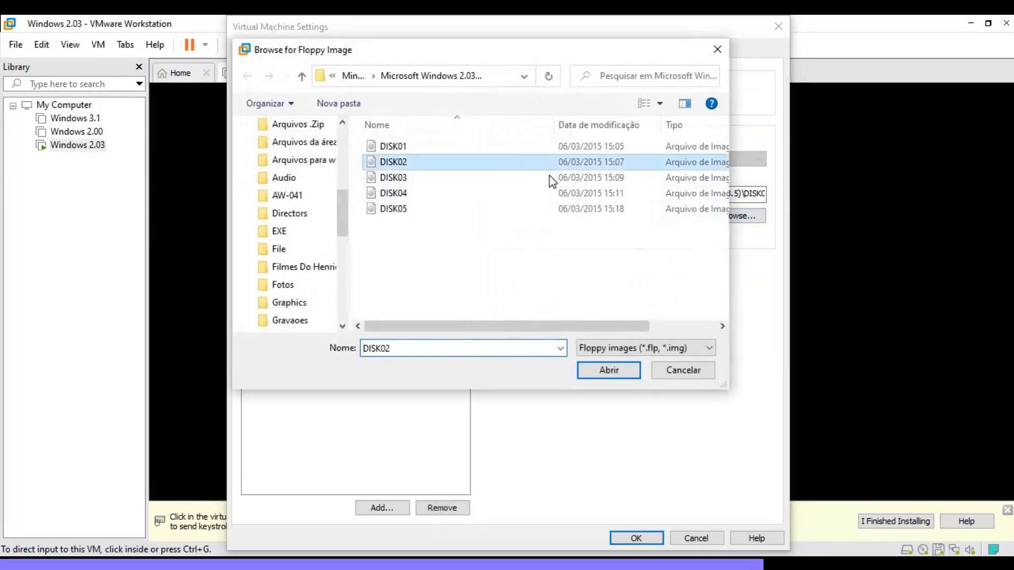
click(548, 179)
click(621, 372)
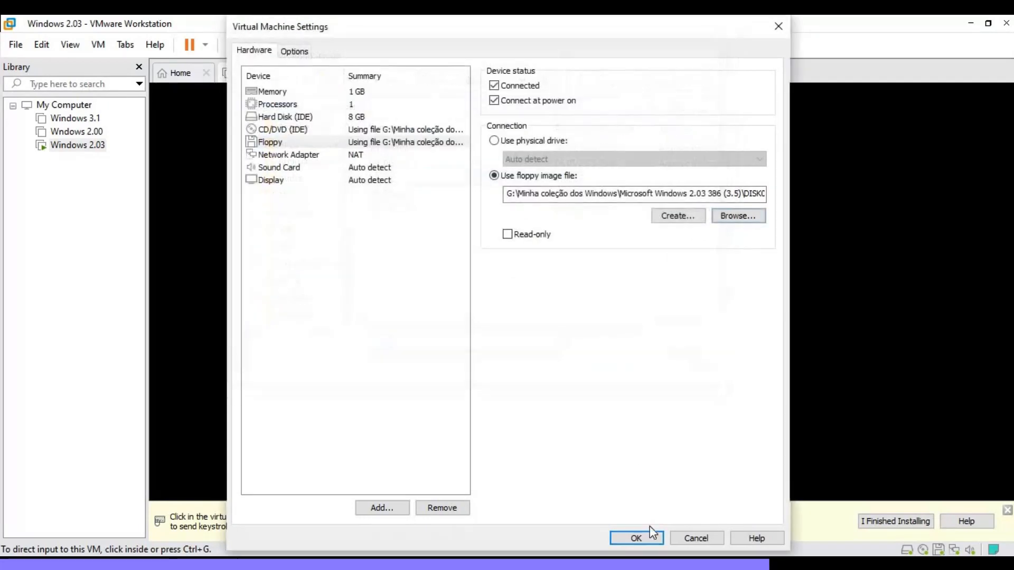
click(648, 538)
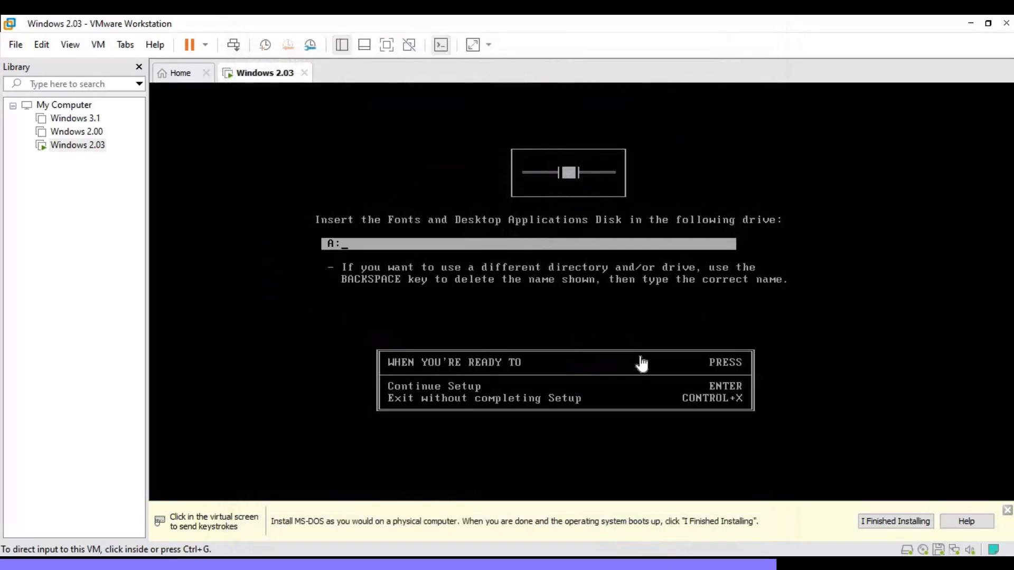
click(640, 363)
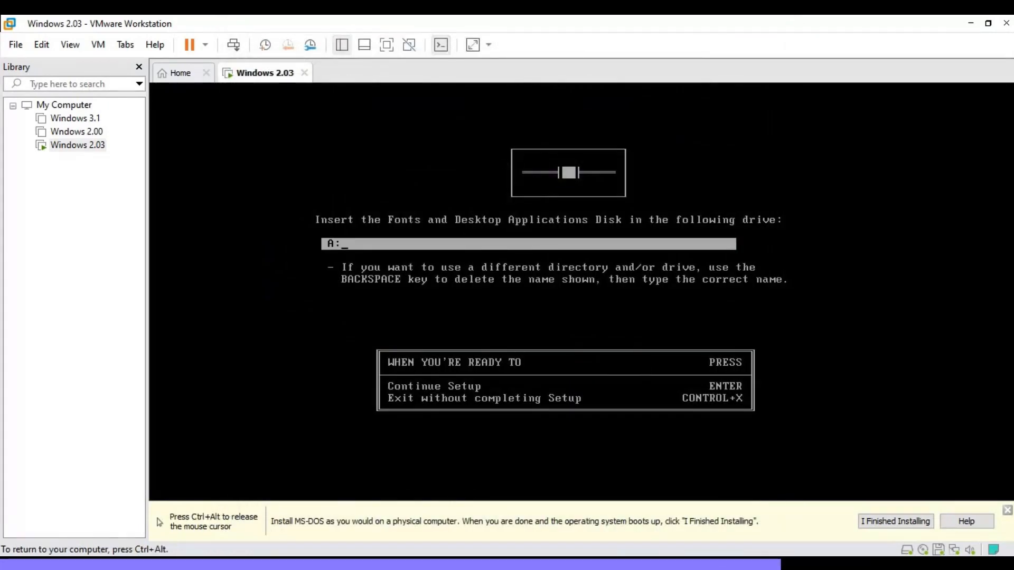
key(Return)
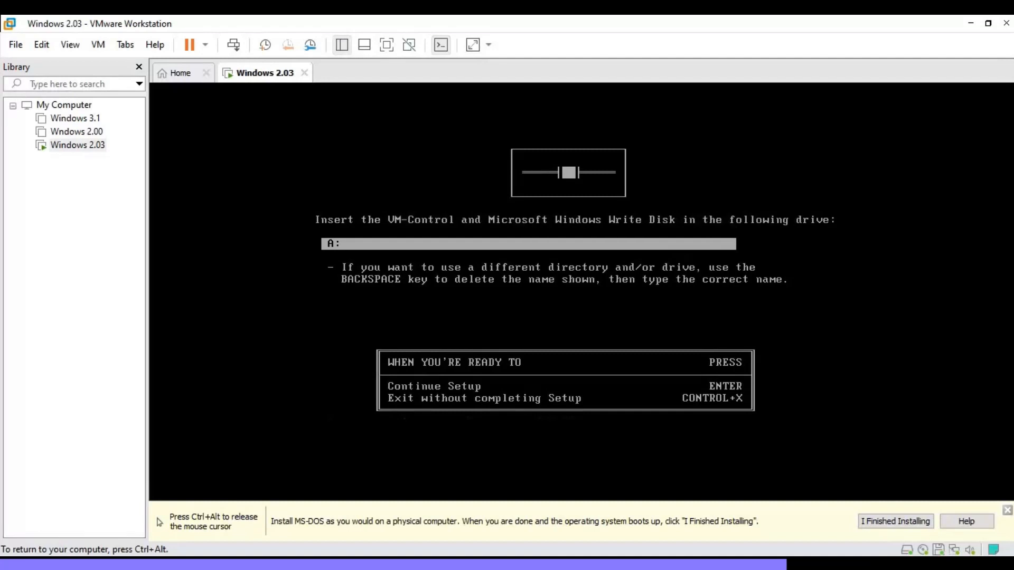
Step: Switch the virtual machine's floppy image to DISK04 and continue Setup with the VM-Control and Microsoft Windows Write Disk in drive A:
key(ctrl+alt)
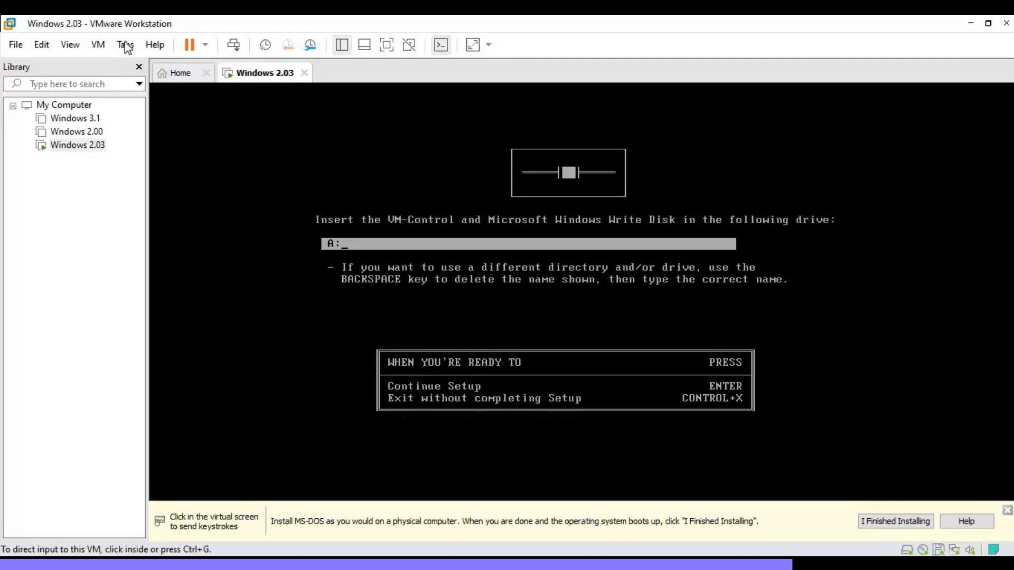
click(99, 44)
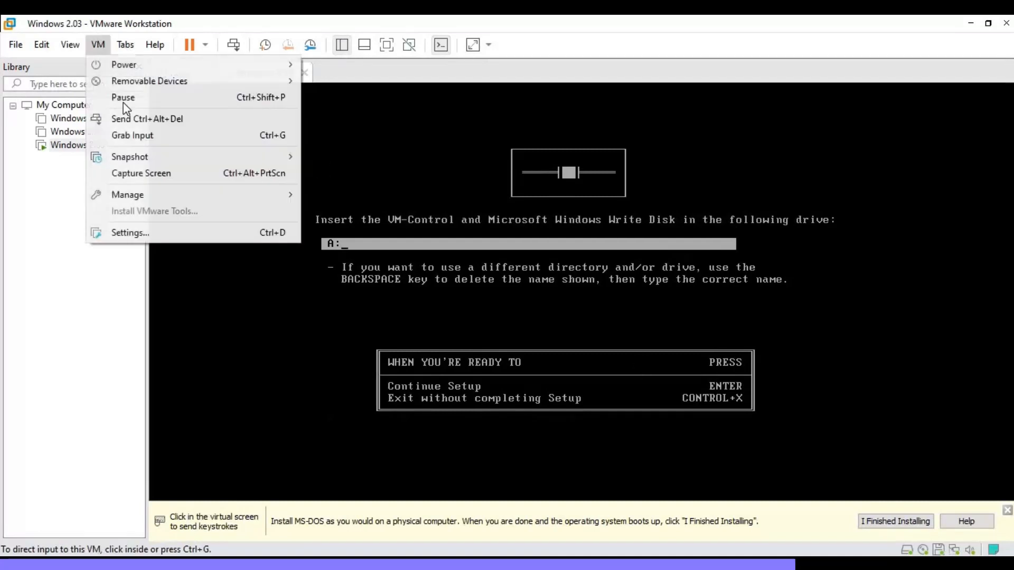
click(144, 229)
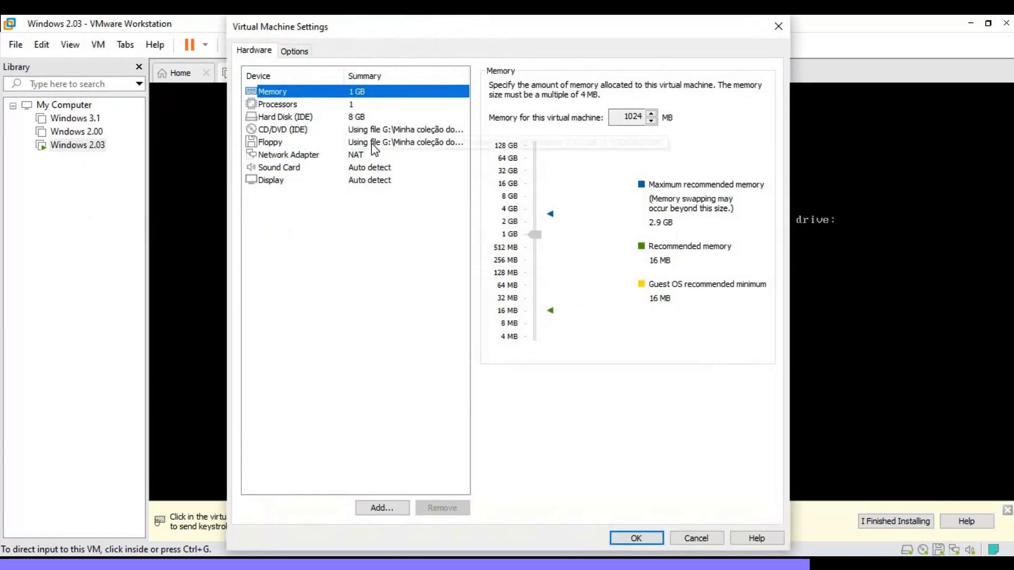
click(372, 143)
click(763, 217)
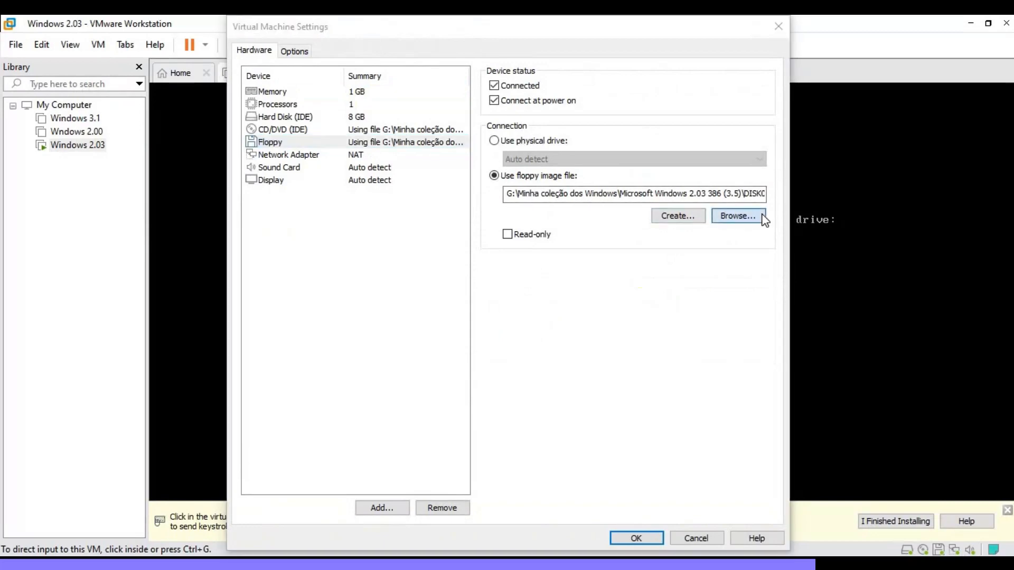
click(562, 192)
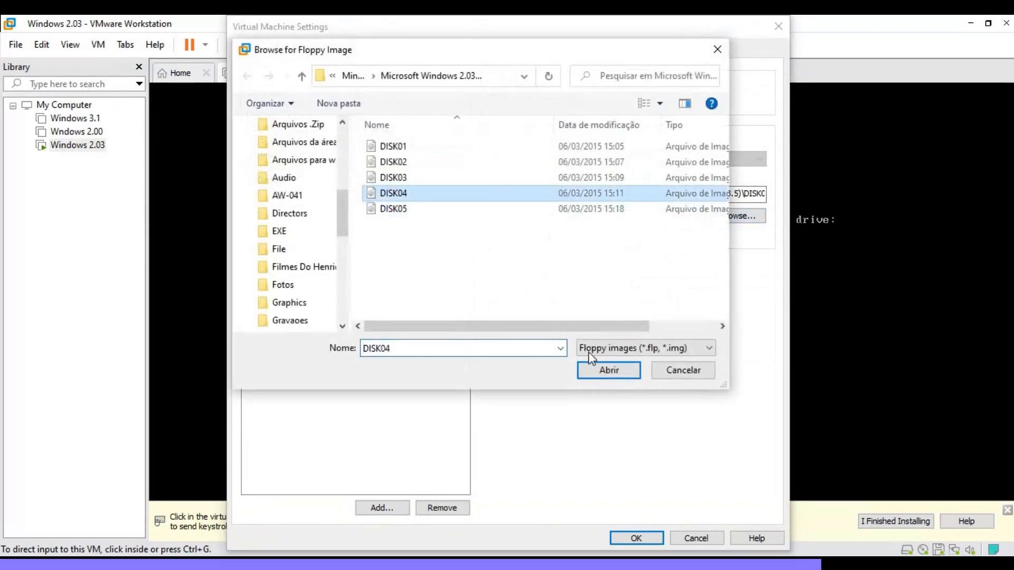
click(597, 366)
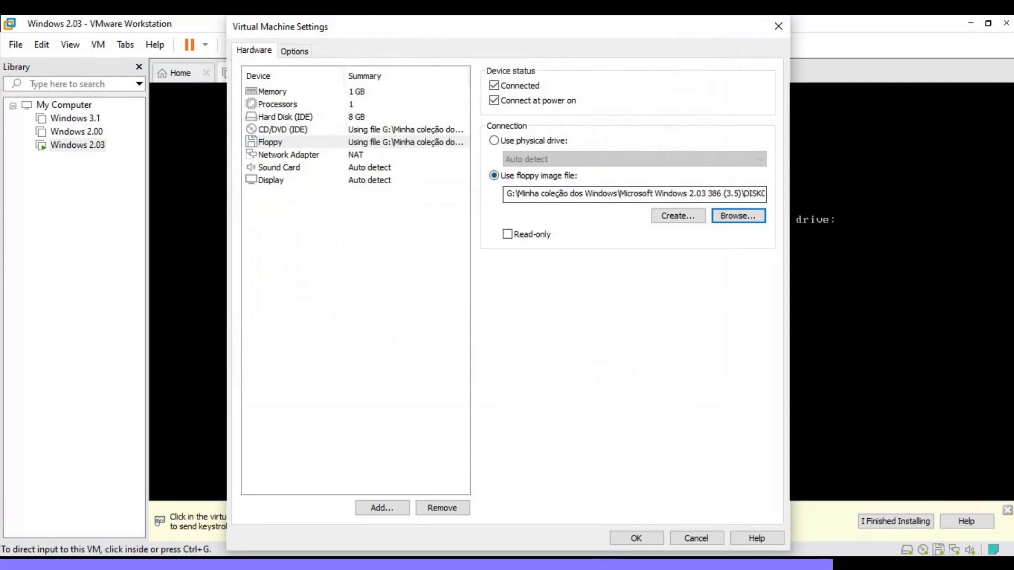
click(636, 538)
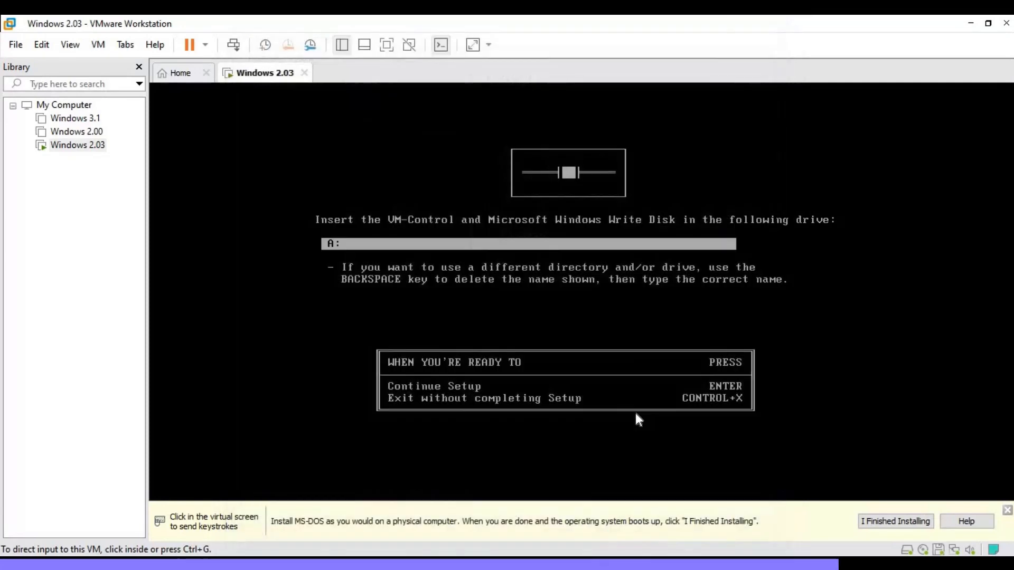
click(636, 415)
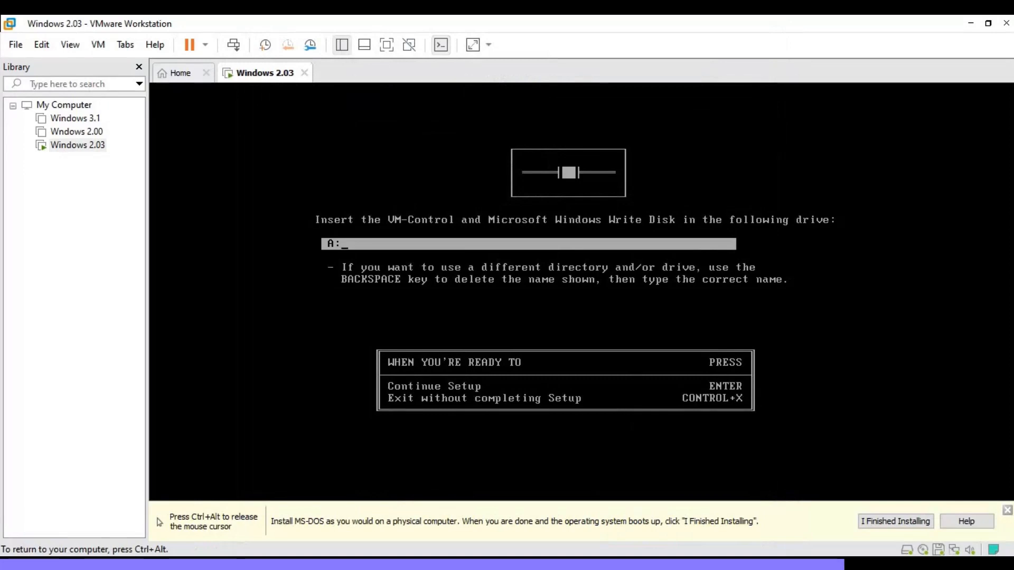
key(Return)
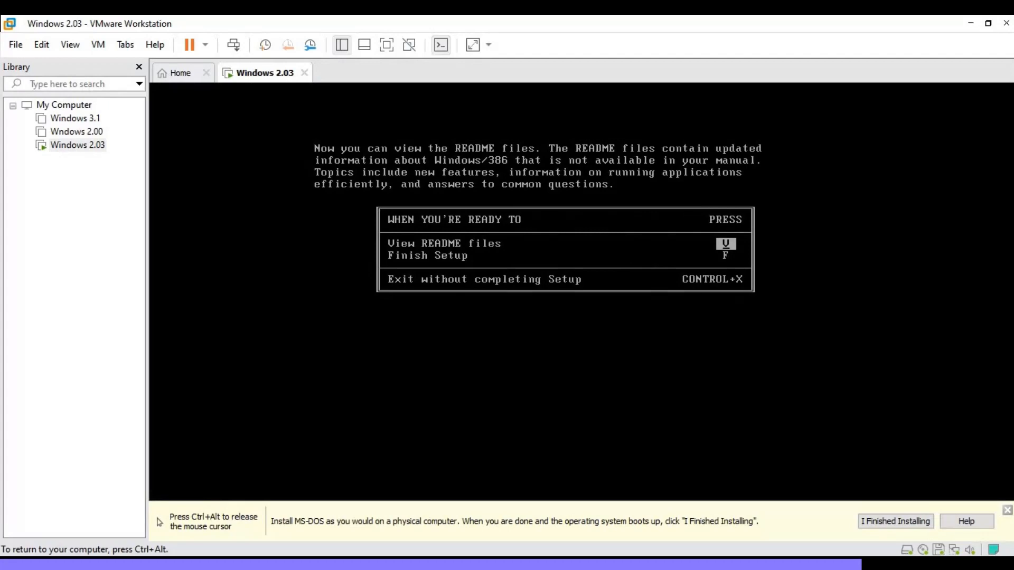
Step: Open the Windows/386 README files from Setup and page through the overview and contents list
key(v)
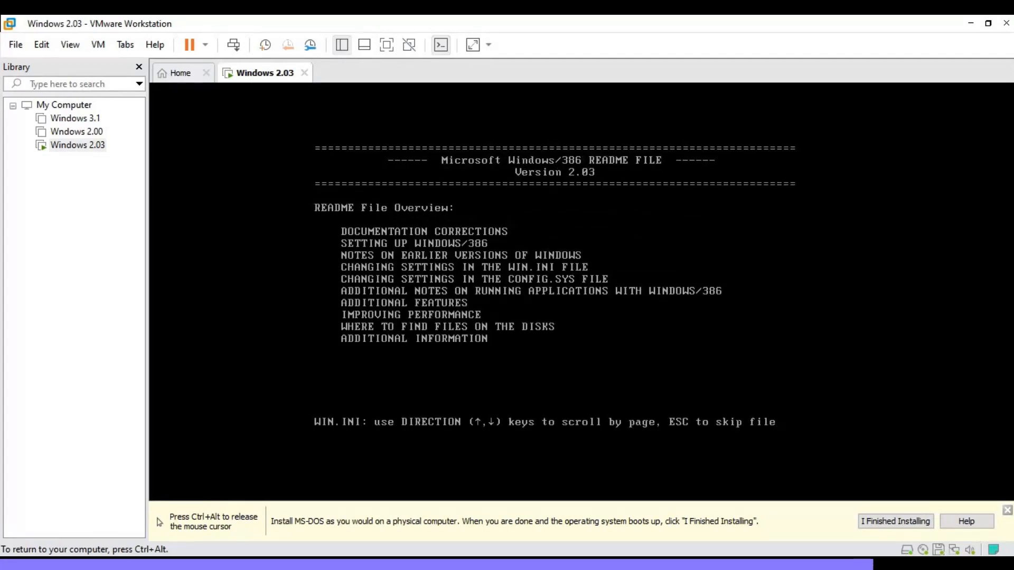
key(Down)
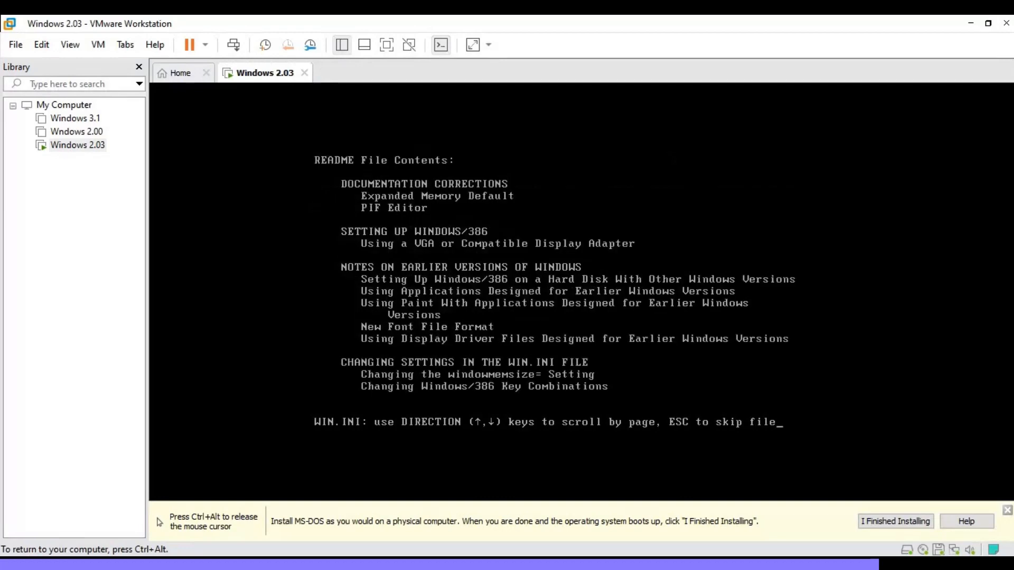
key(Down)
key(Down)
key(Down)
key(Down)
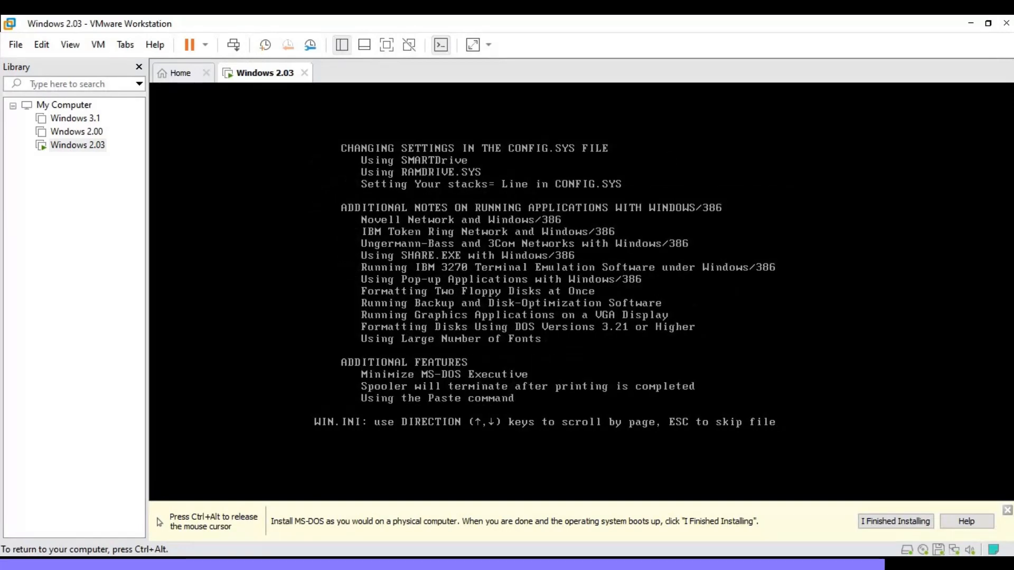
key(Down)
key(Down)
key(Down)
key(Down)
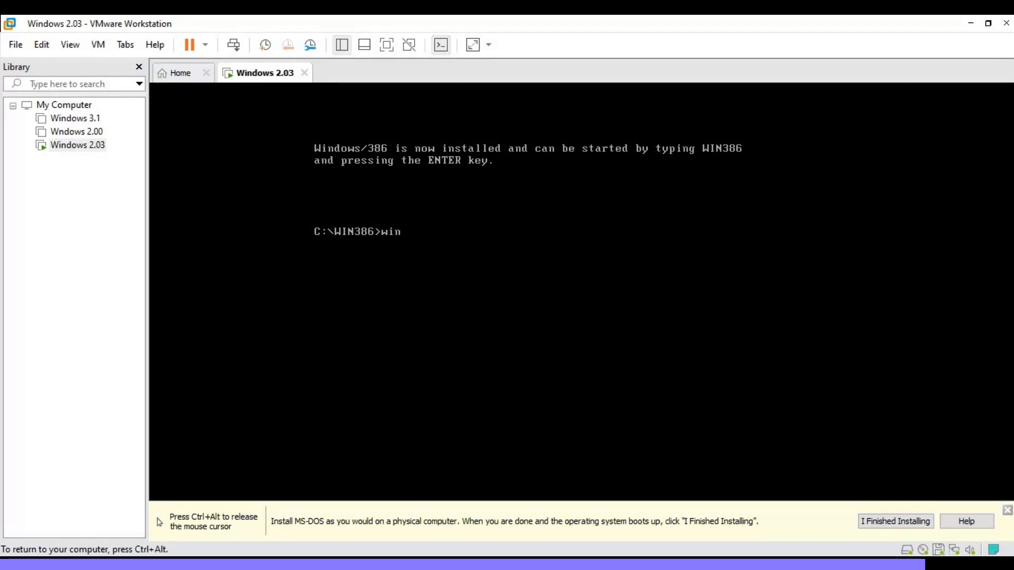
key(ctrl+alt)
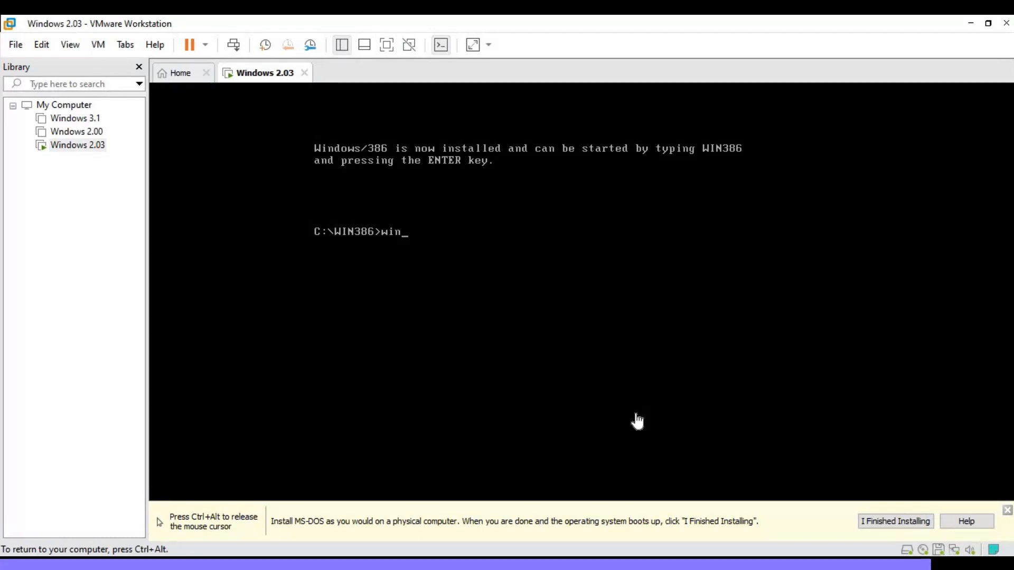
key(XF86AudioLowerVolume)
key(XF86AudioLowerVolume)
key(XF86AudioLowerVolume)
key(XF86AudioLowerVolume)
key(XF86AudioLowerVolume)
key(XF86AudioLowerVolume)
key(XF86AudioLowerVolume)
key(XF86AudioLowerVolume)
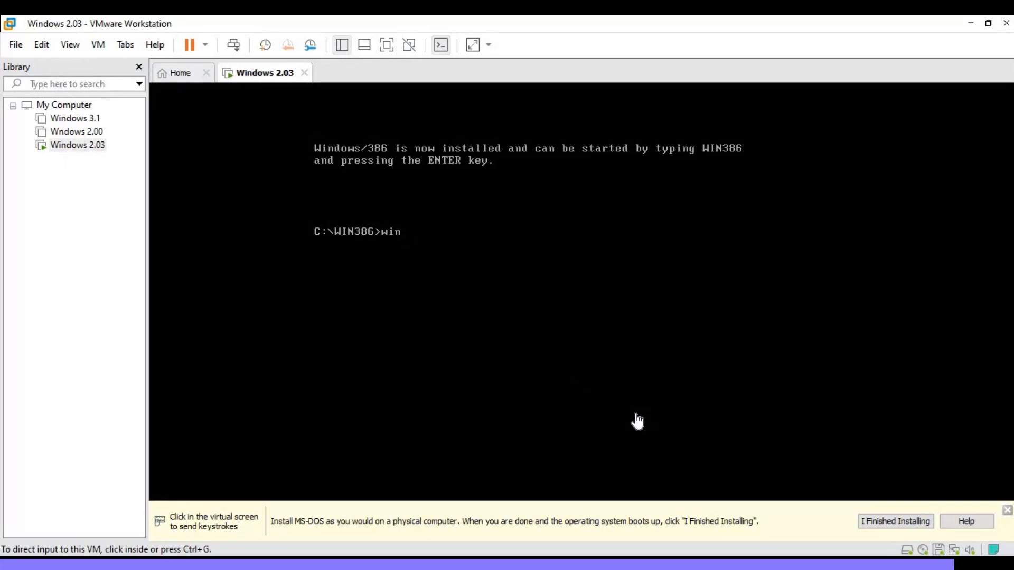
Step: Try to start Windows/386 by running win386 from the C:\WIN386 prompt
click(531, 325)
text(3)
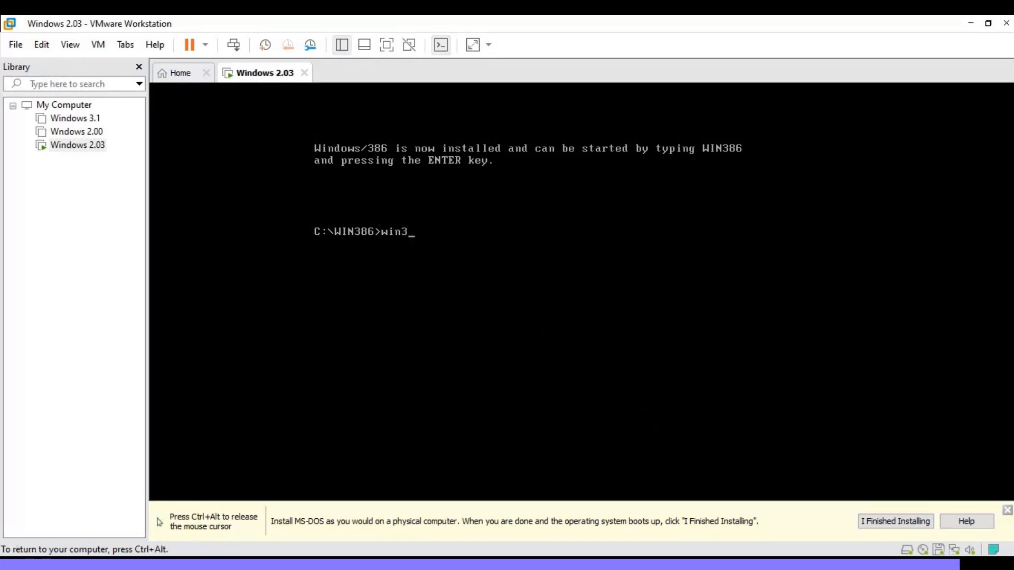
text(86)
key(Return)
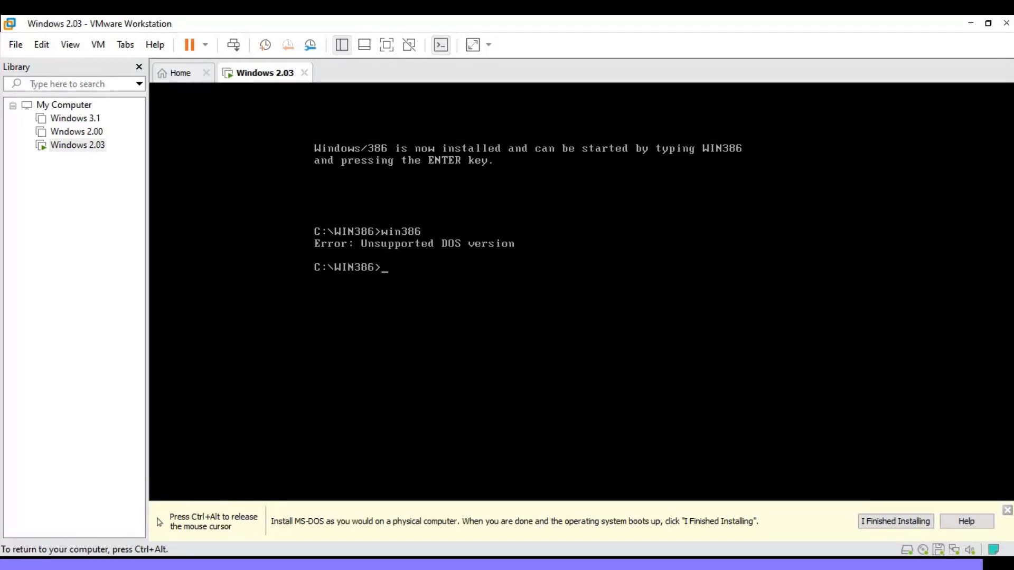
Step: Retry starting Windows/386 with the command in capitals, WIN386, at the DOS prompt
text(WIN)
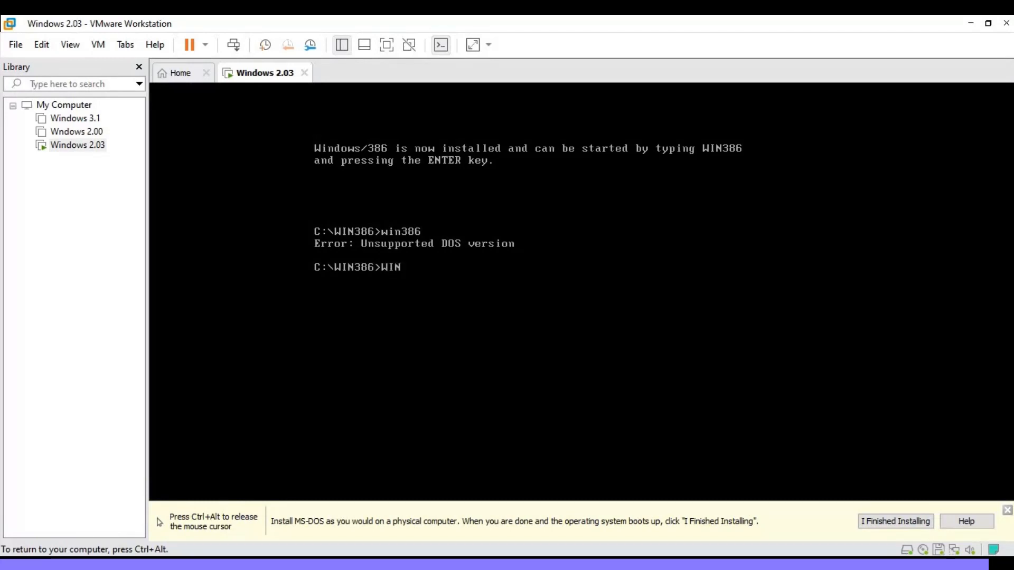
text(386)
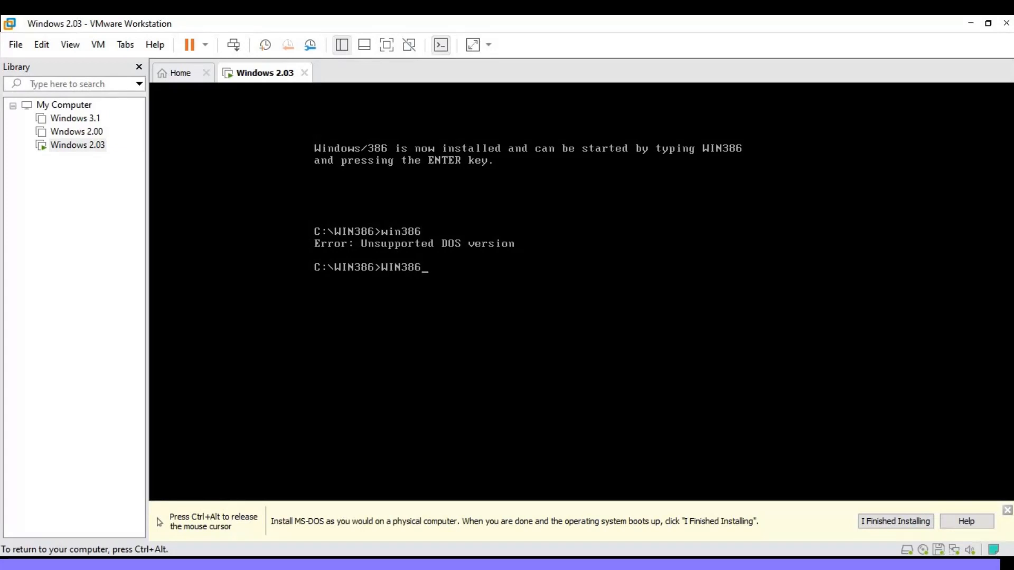